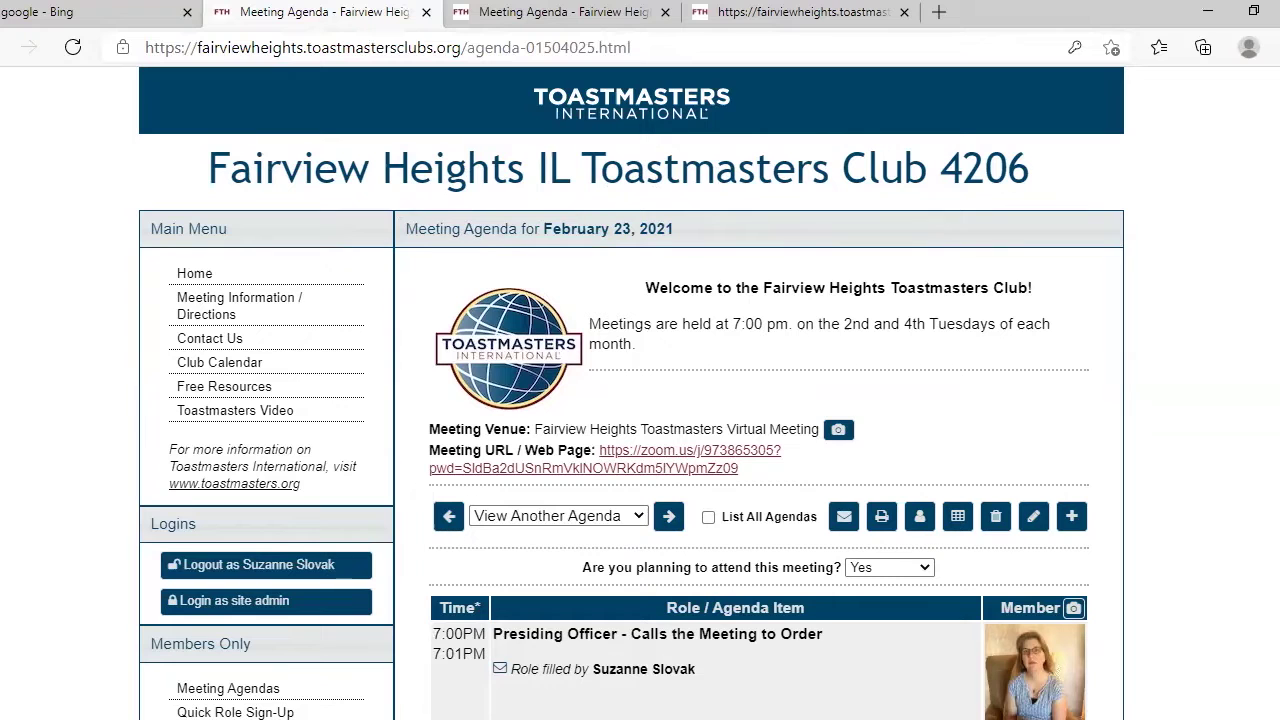
# - Sign up for the 7:01PM Invocator/Timer role in the February 23, 2021 agenda, and withdraw from it
pyautogui.scroll(-4, 631, 394)
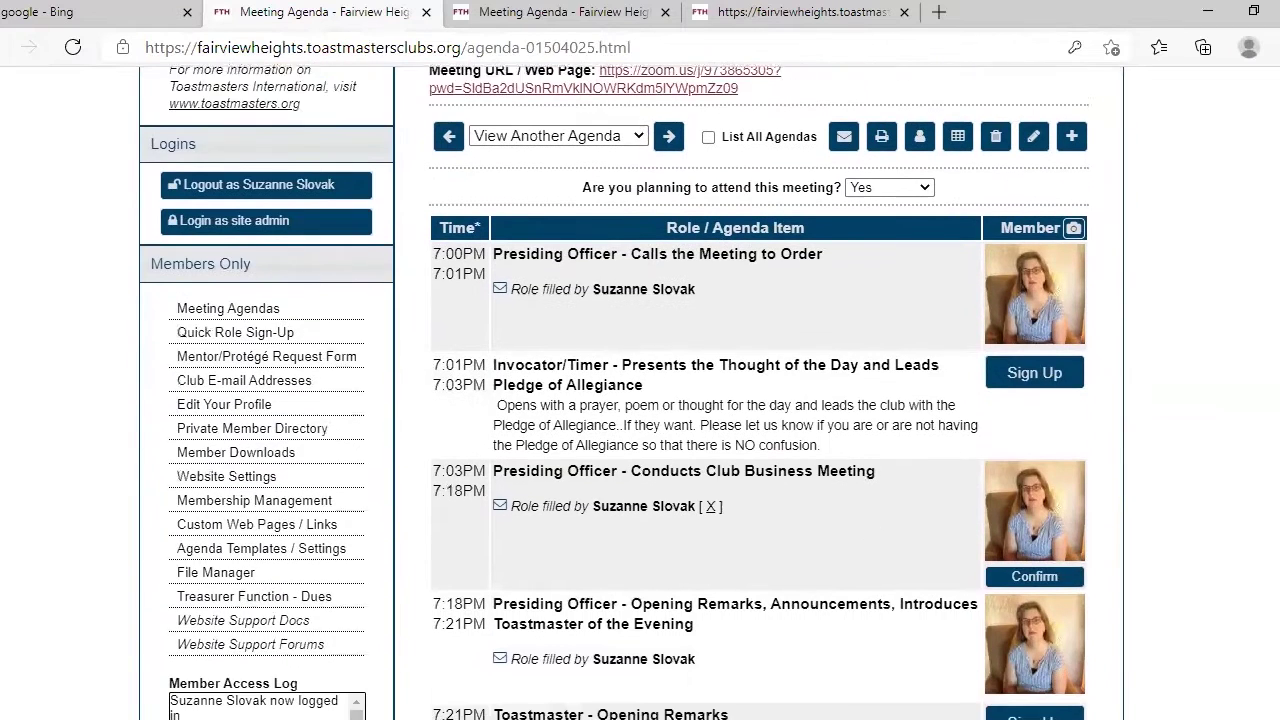
pyautogui.scroll(-2, 631, 394)
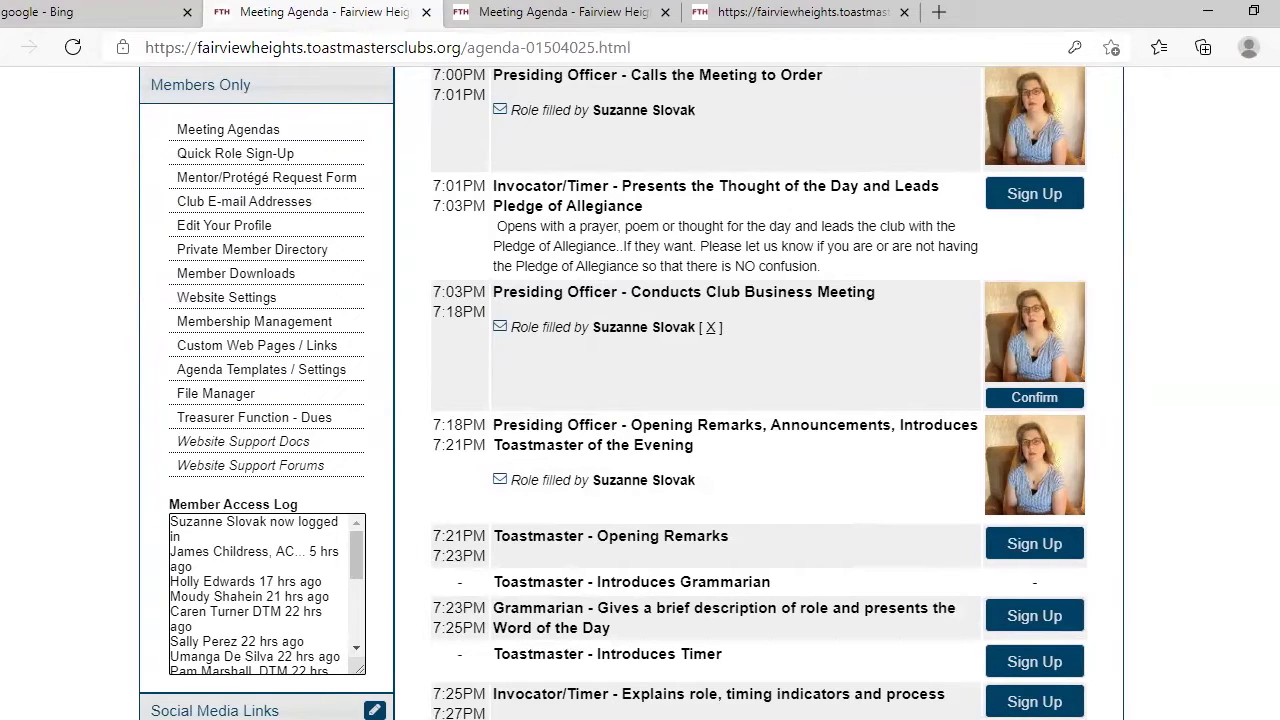
pyautogui.click(1053, 200)
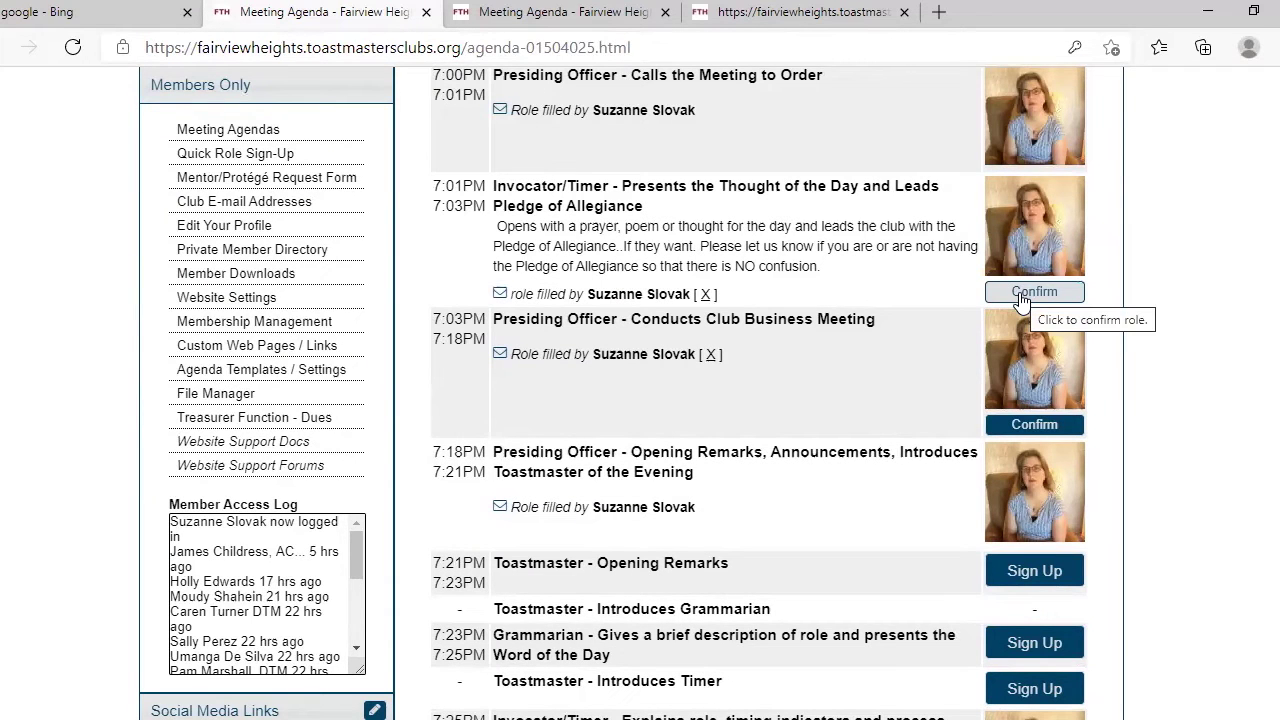
pyautogui.click(704, 298)
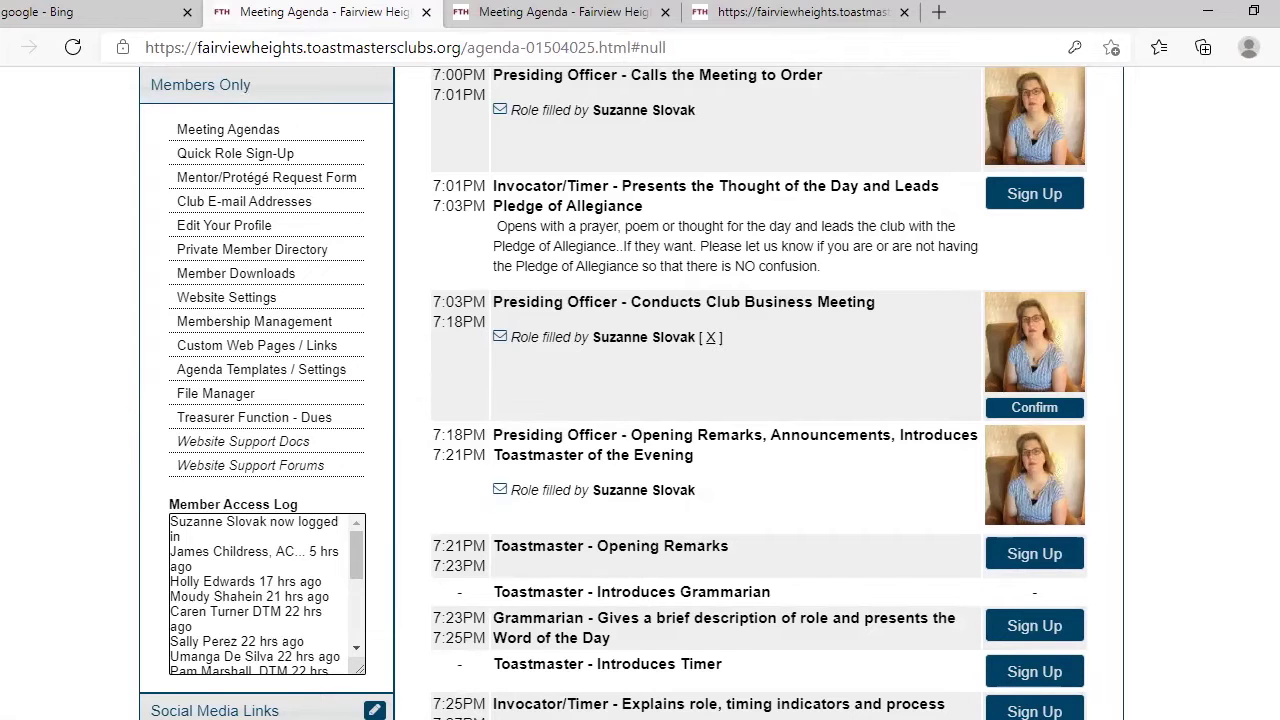
# - Examine the February 23 agenda's open roles and the project, title and introduction fields of Speakers #1 to #3
pyautogui.scroll(-4, 640, 400)
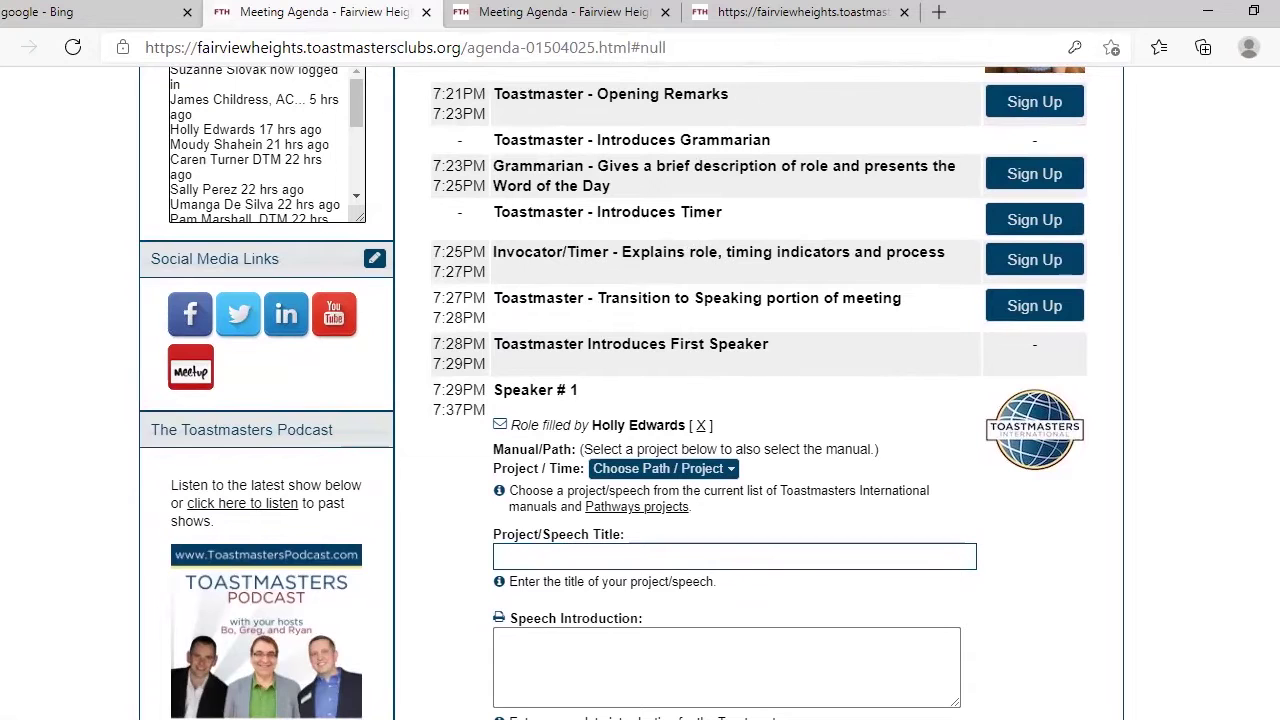
pyautogui.scroll(-3, 760, 400)
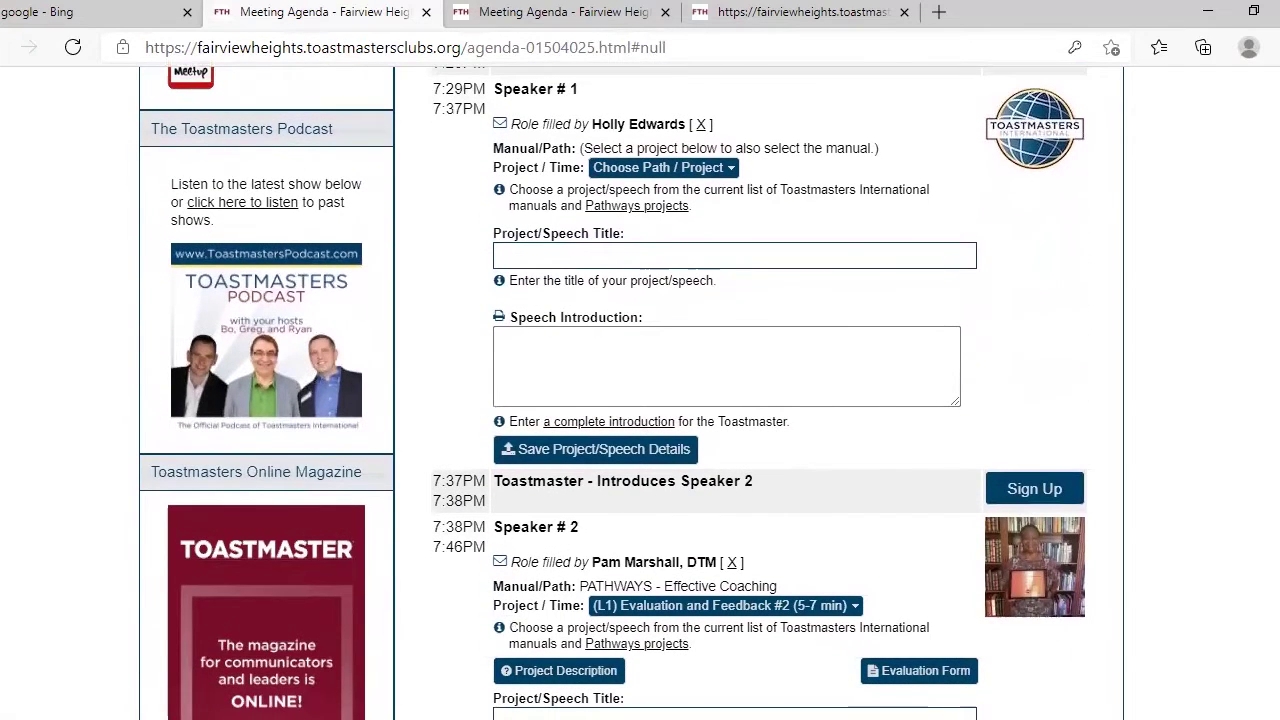
pyautogui.scroll(-1, 614, 392)
pyautogui.scroll(-4, 614, 392)
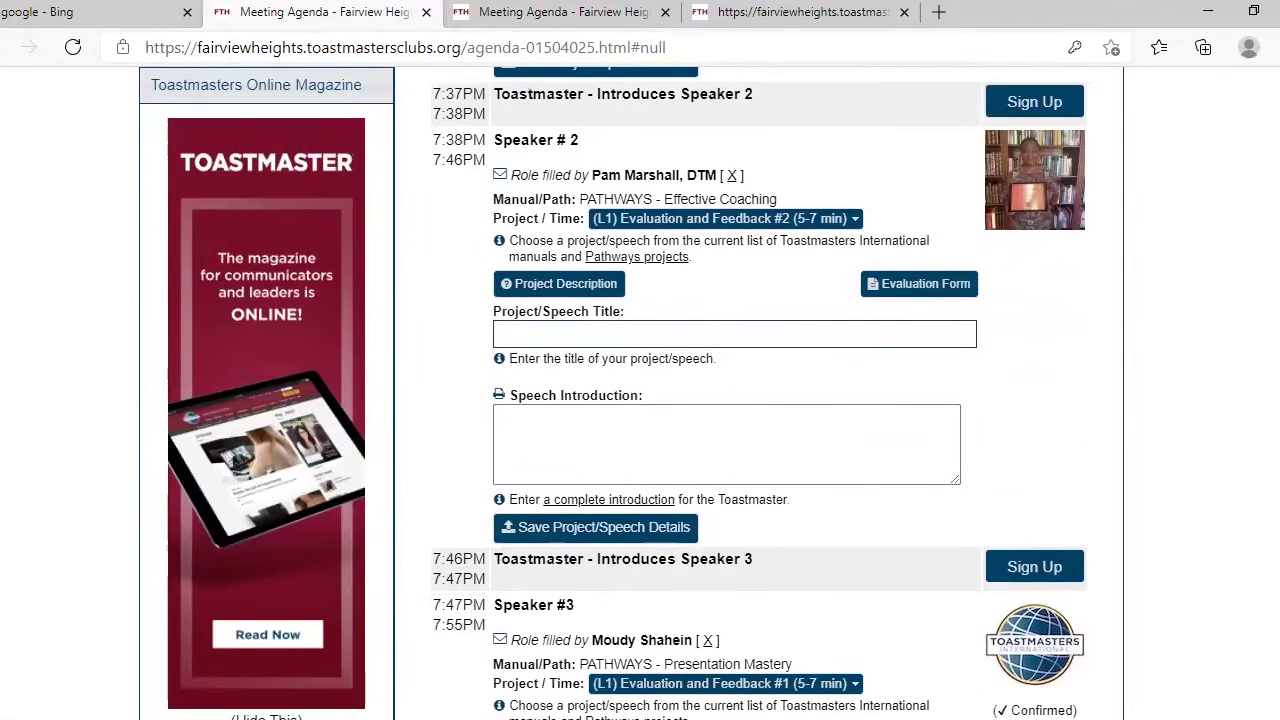
pyautogui.scroll(-2, 614, 392)
pyautogui.scroll(-2, 614, 392)
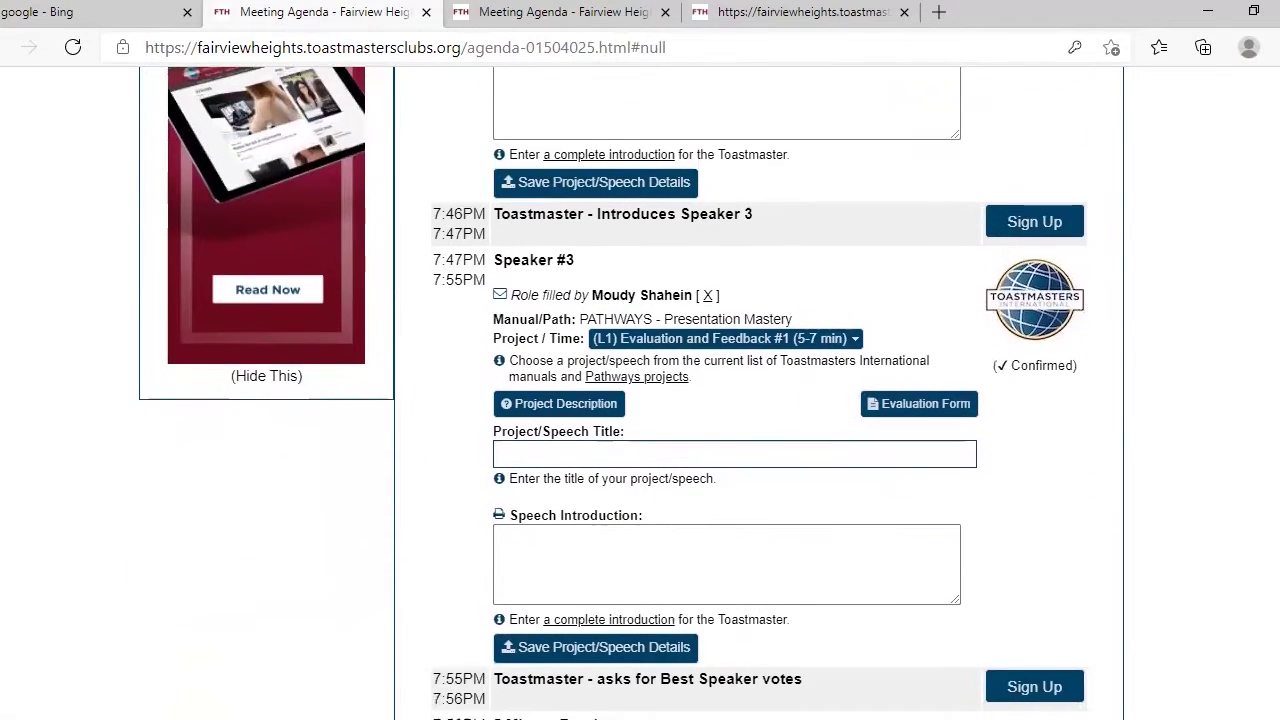
pyautogui.scroll(-1, 614, 392)
pyautogui.scroll(-2, 614, 392)
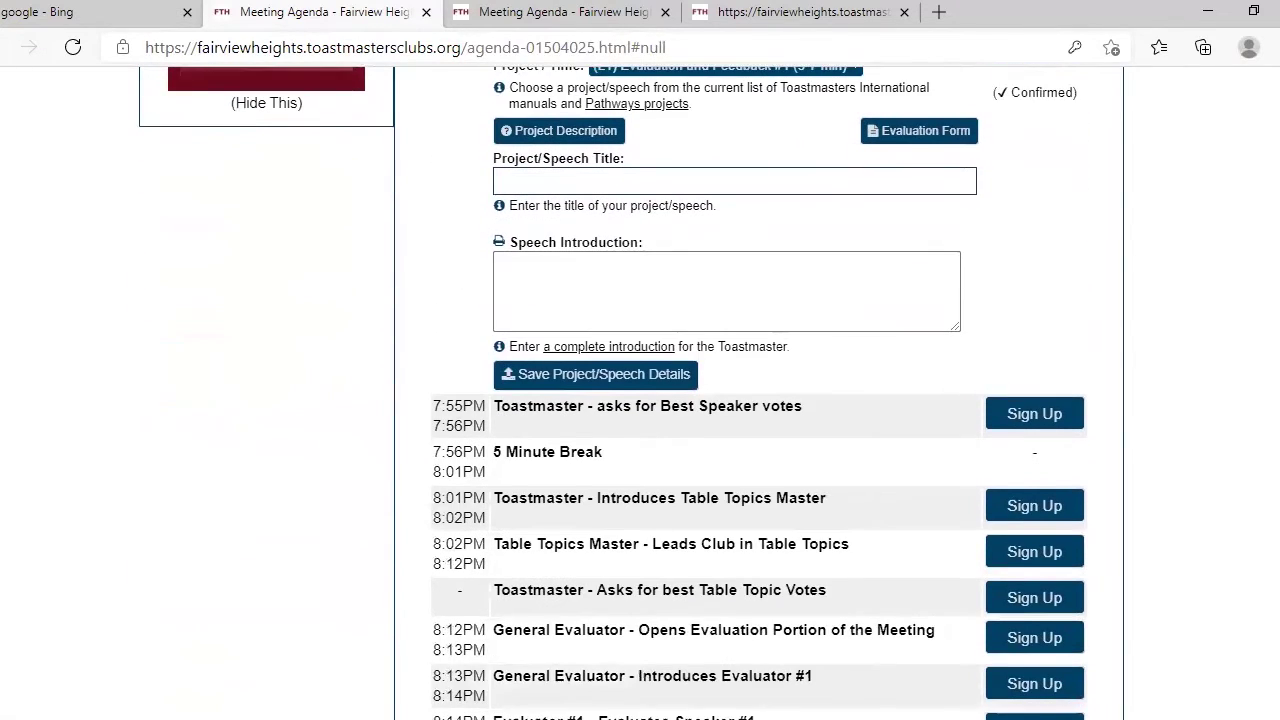
pyautogui.scroll(3, 614, 392)
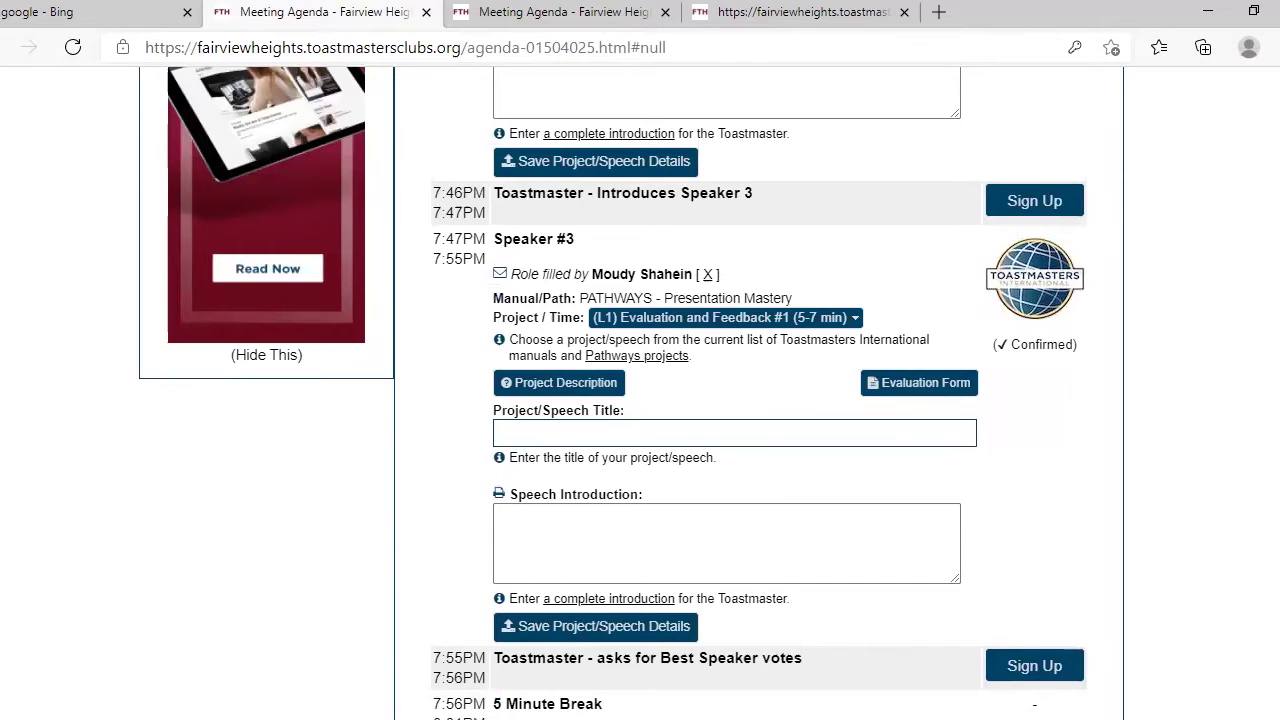
pyautogui.scroll(-2, 614, 392)
pyautogui.scroll(3, 614, 392)
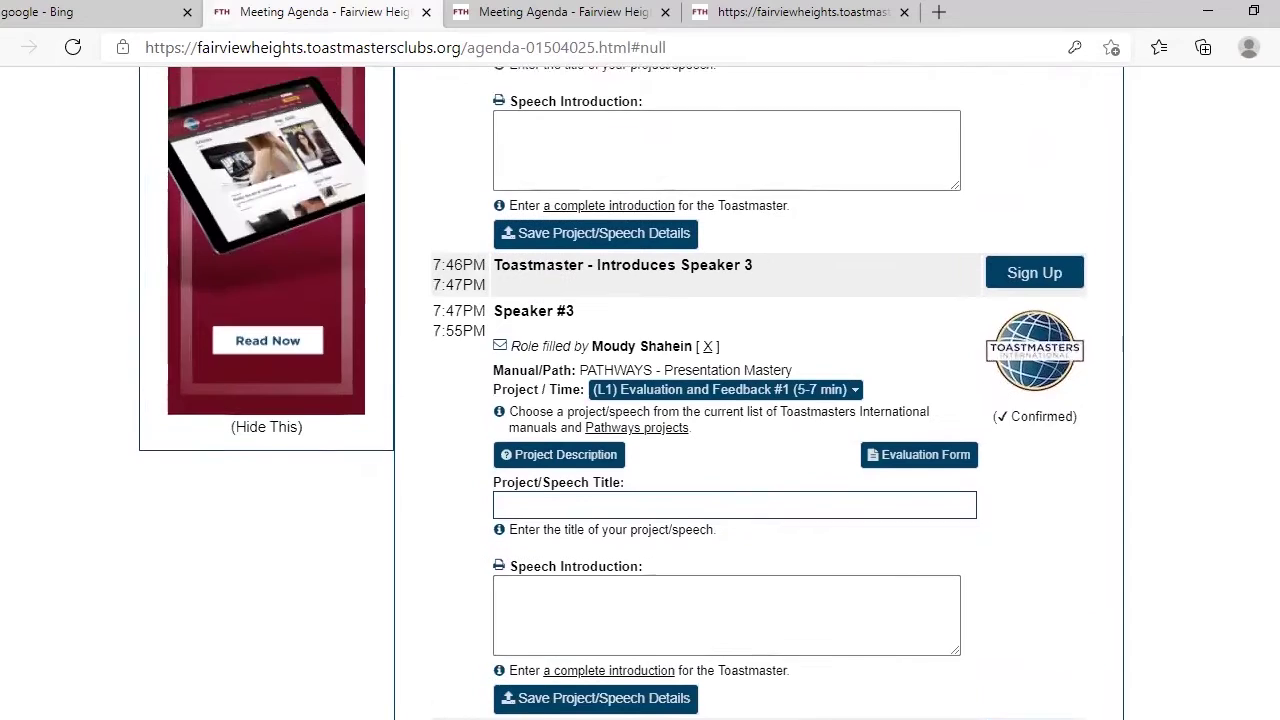
pyautogui.scroll(-1, 614, 392)
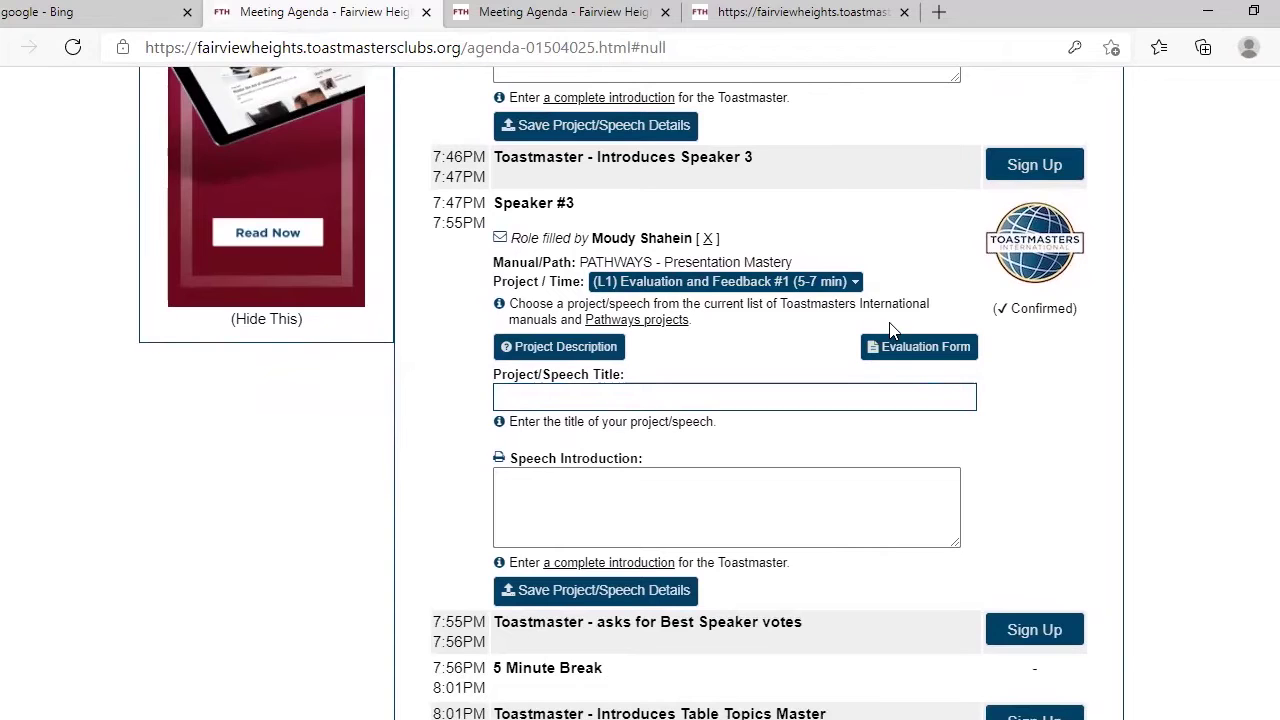
# - Browse Speaker #3's path and project list as far as PATHWAYS - Presentation Mastery, and close it without choosing a project
pyautogui.click(855, 282)
pyautogui.click(855, 284)
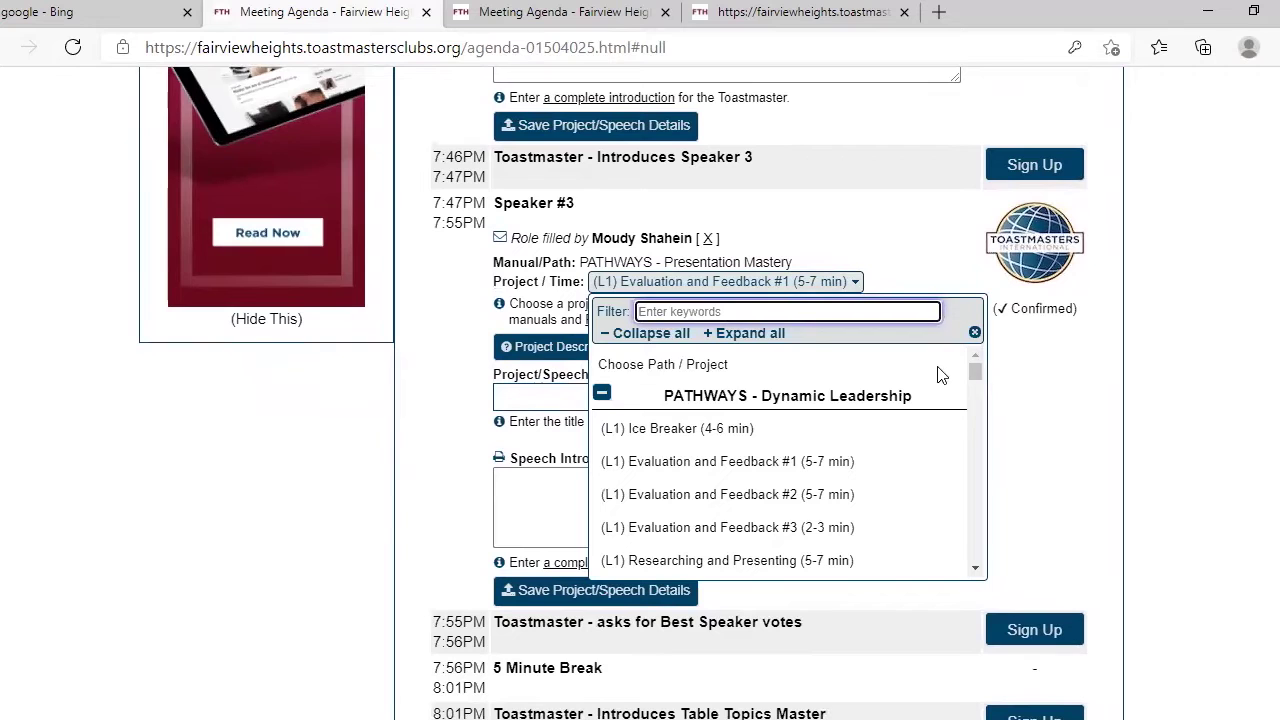
pyautogui.moveTo(975, 370); pyautogui.dragTo(970, 475)
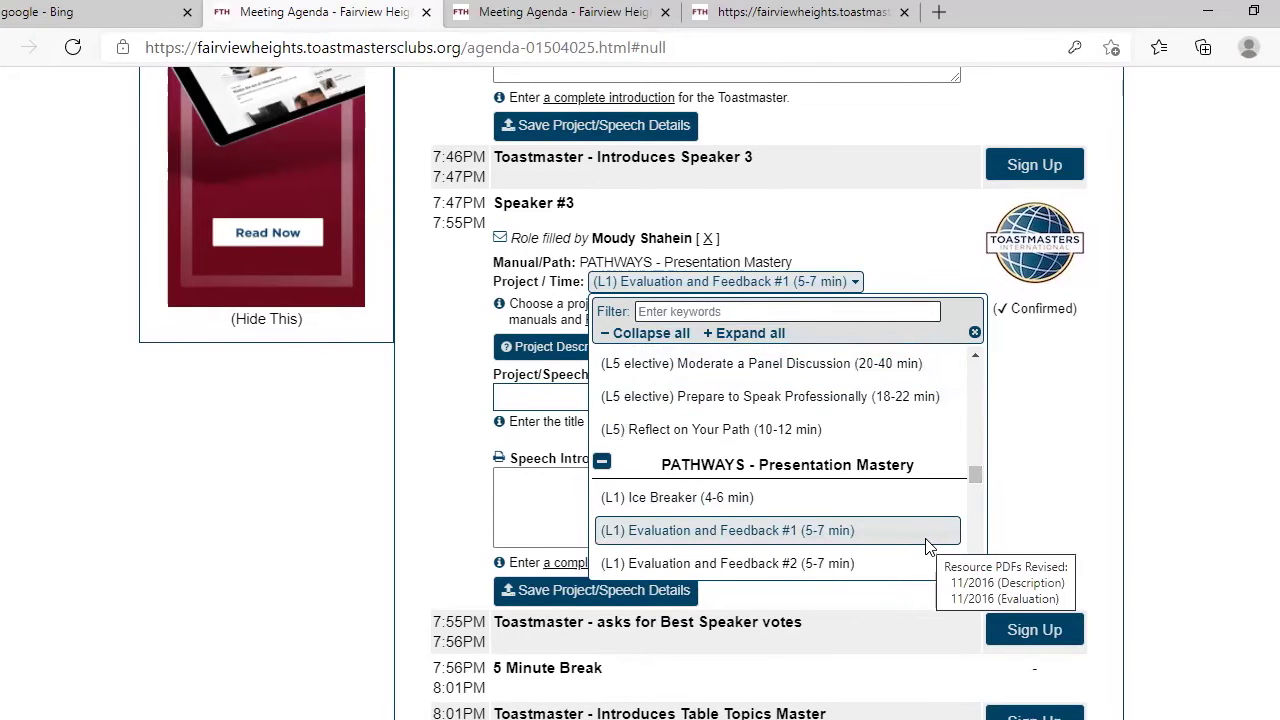
pyautogui.click(975, 332)
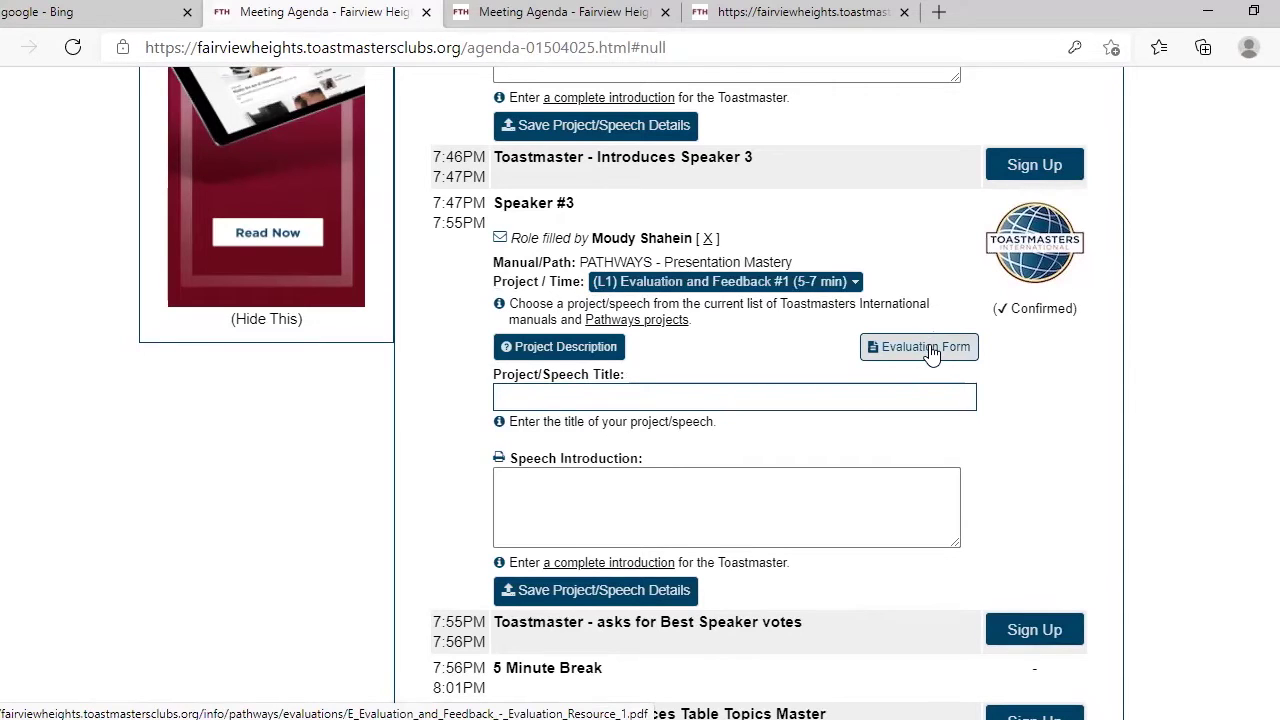
# - Open the evaluation form for Speaker #3's Evaluation and Feedback #1 project
pyautogui.click(927, 347)
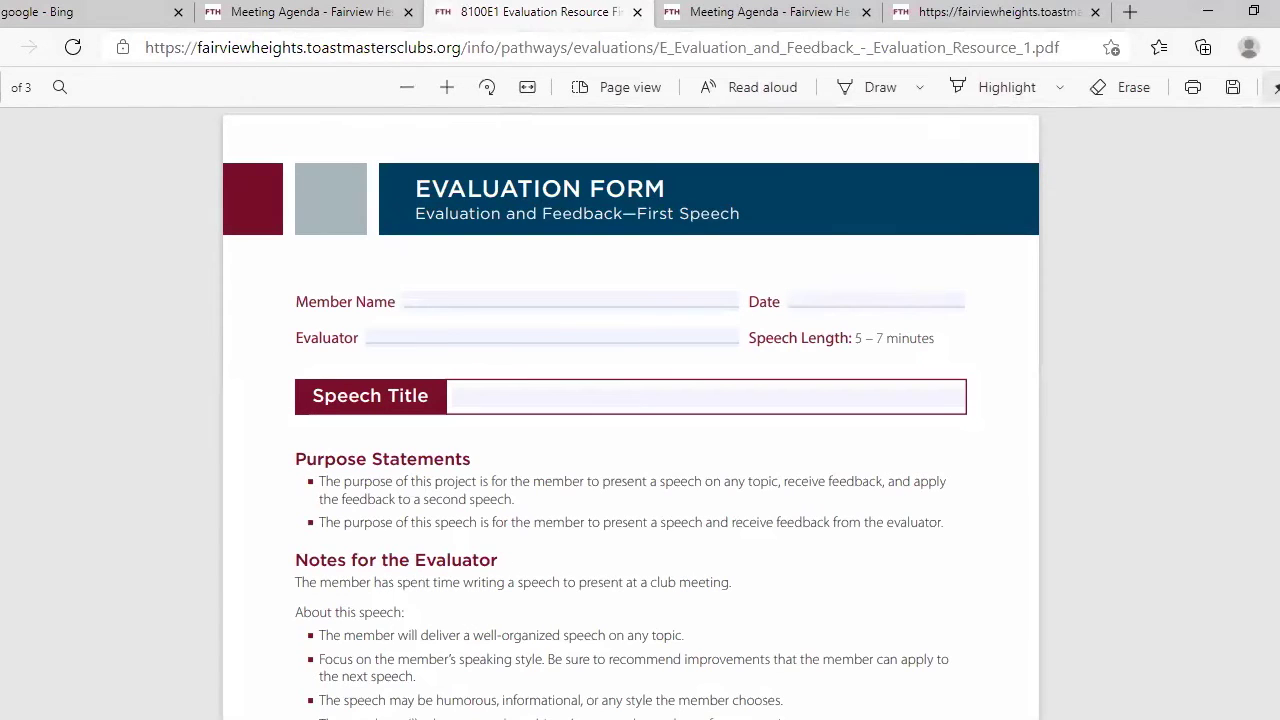
pyautogui.scroll(-1, 630, 400)
pyautogui.scroll(1, 551, 349)
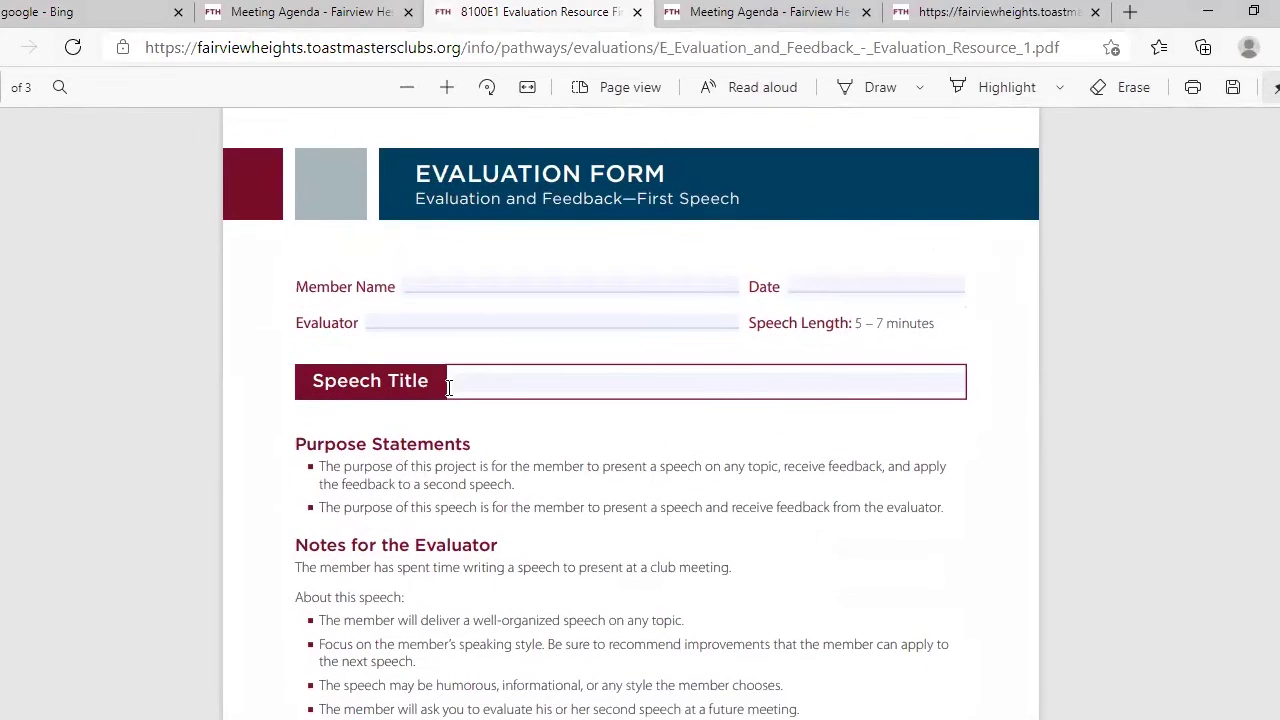
# - Enter the test text "jlkfjkfjslkf" in the evaluation form's Member Name field, and clear it
pyautogui.click(451, 285)
pyautogui.write('jlkfjkfjslkf')
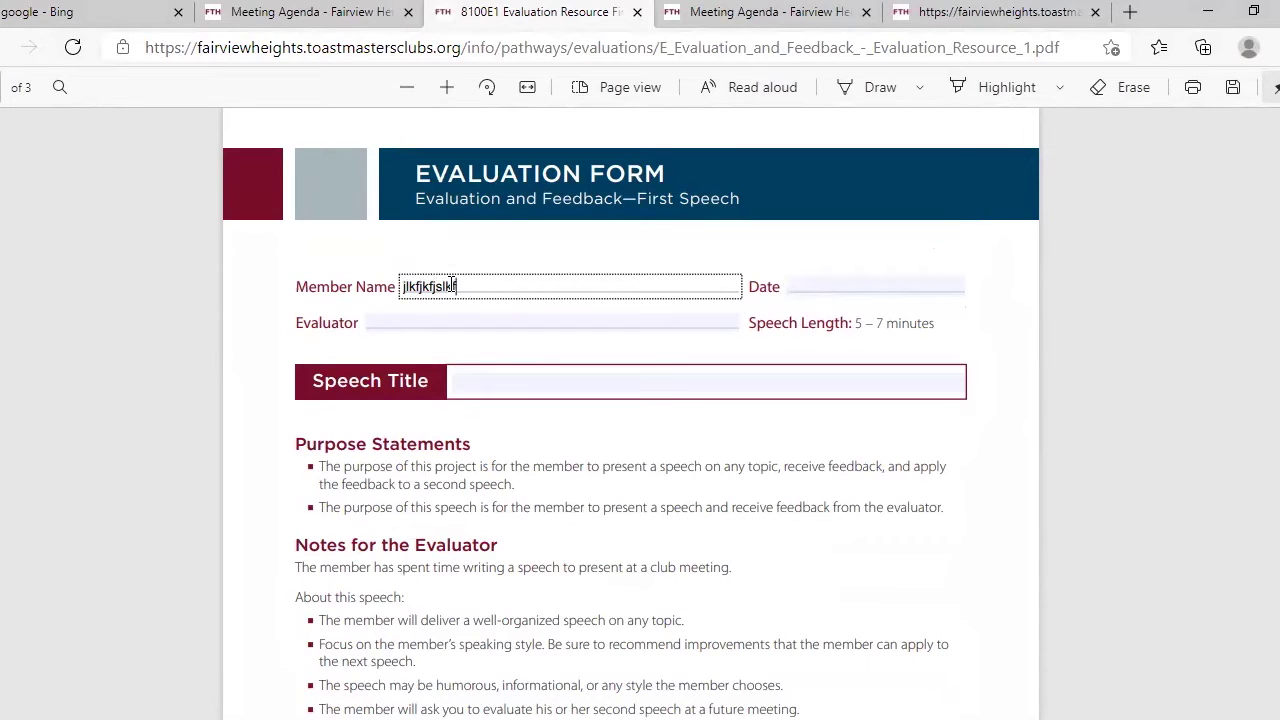
pyautogui.press('BackSpace')
pyautogui.press('BackSpace')
pyautogui.press('BackSpace')
pyautogui.press('BackSpace')
pyautogui.press('BackSpace')
pyautogui.press('BackSpace')
pyautogui.press('BackSpace')
pyautogui.press('BackSpace')
pyautogui.press('BackSpace')
pyautogui.press('BackSpace')
pyautogui.press('BackSpace')
pyautogui.press('BackSpace')
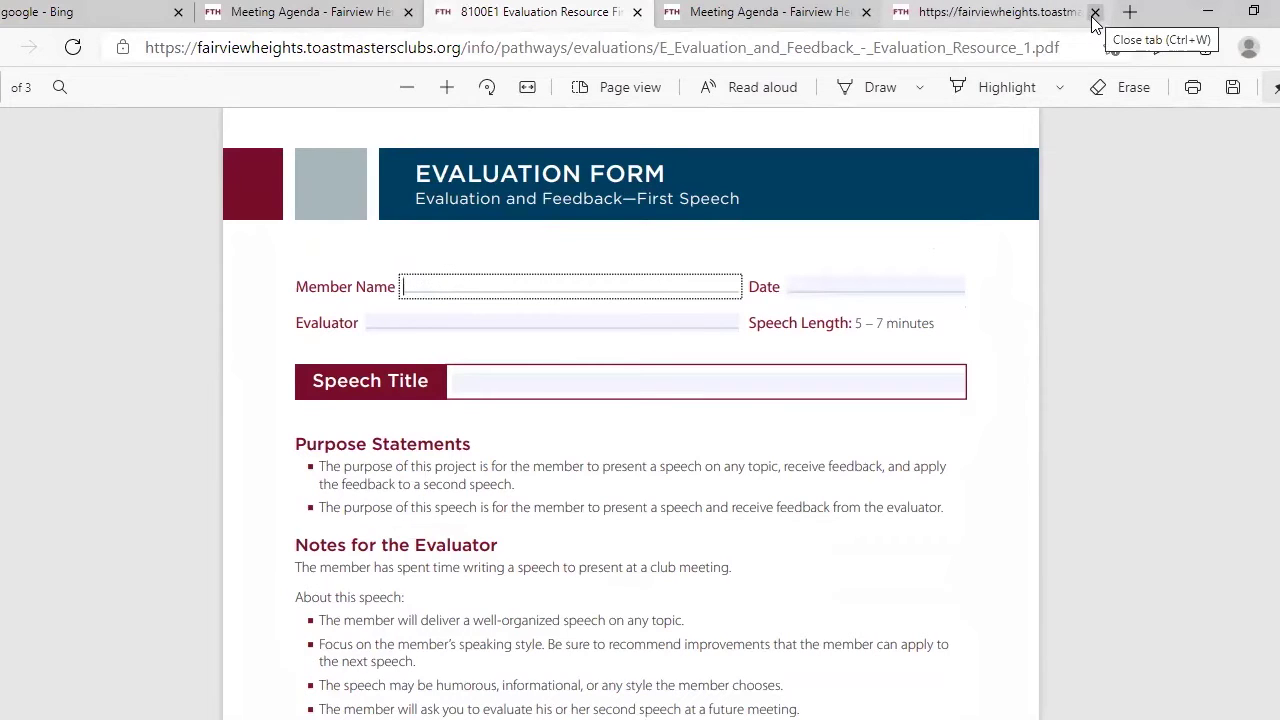
# - Close the unneeded last browser tab and switch to the February 9, 2021 meeting agenda
pyautogui.click(1095, 14)
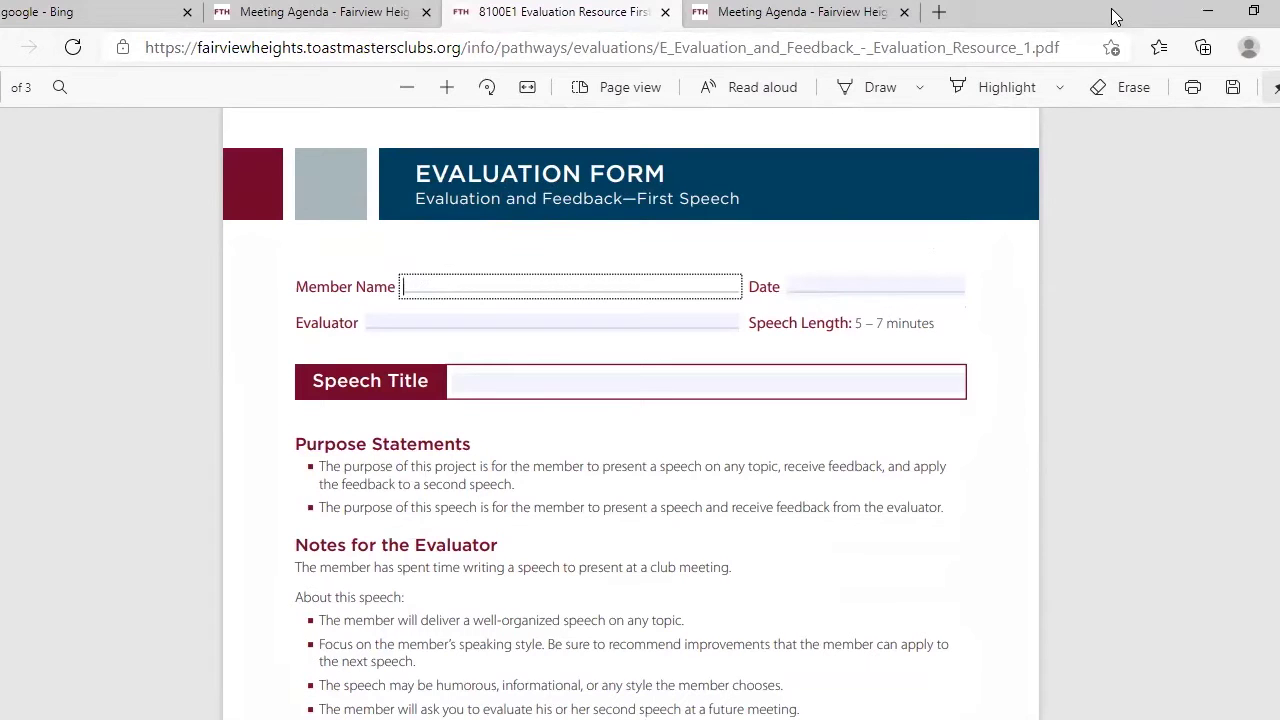
pyautogui.hotkey('ctrl', 'Tab')
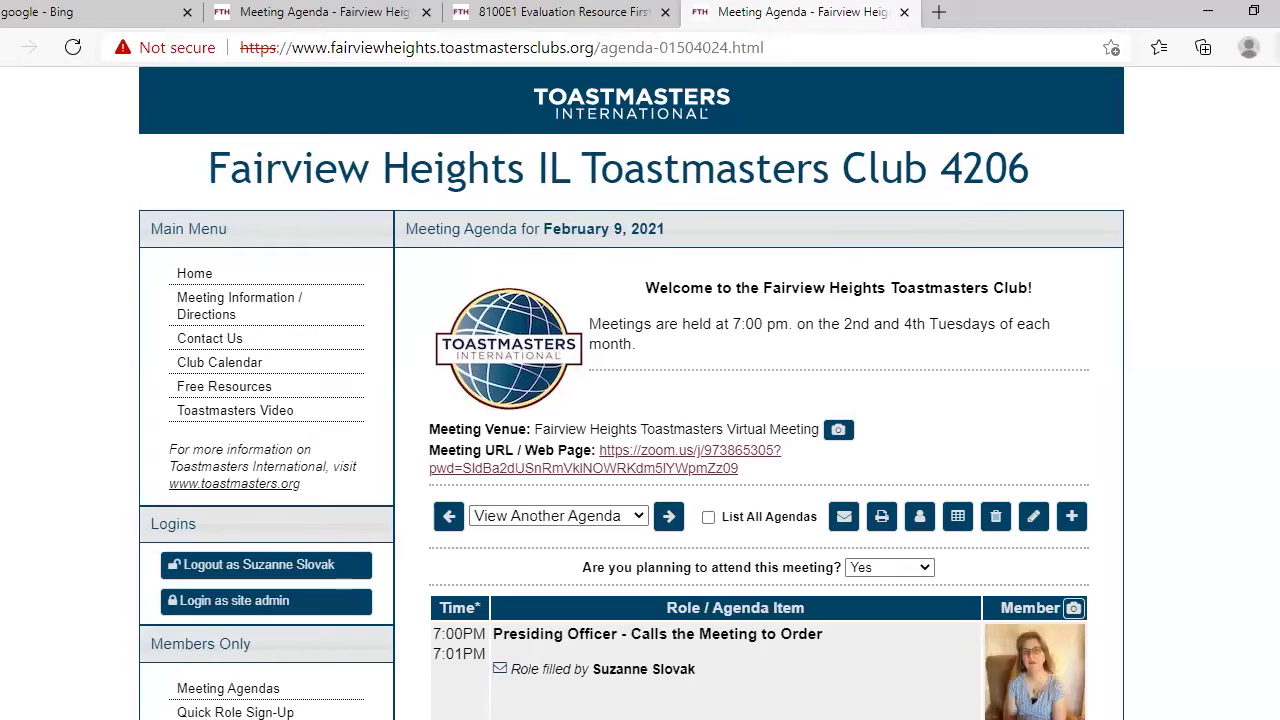
# - Examine the February 9 agenda's speaker, evaluator and closing roles through to the meeting notes and attachments sections
pyautogui.scroll(-10, 632, 400)
pyautogui.scroll(-6, 632, 400)
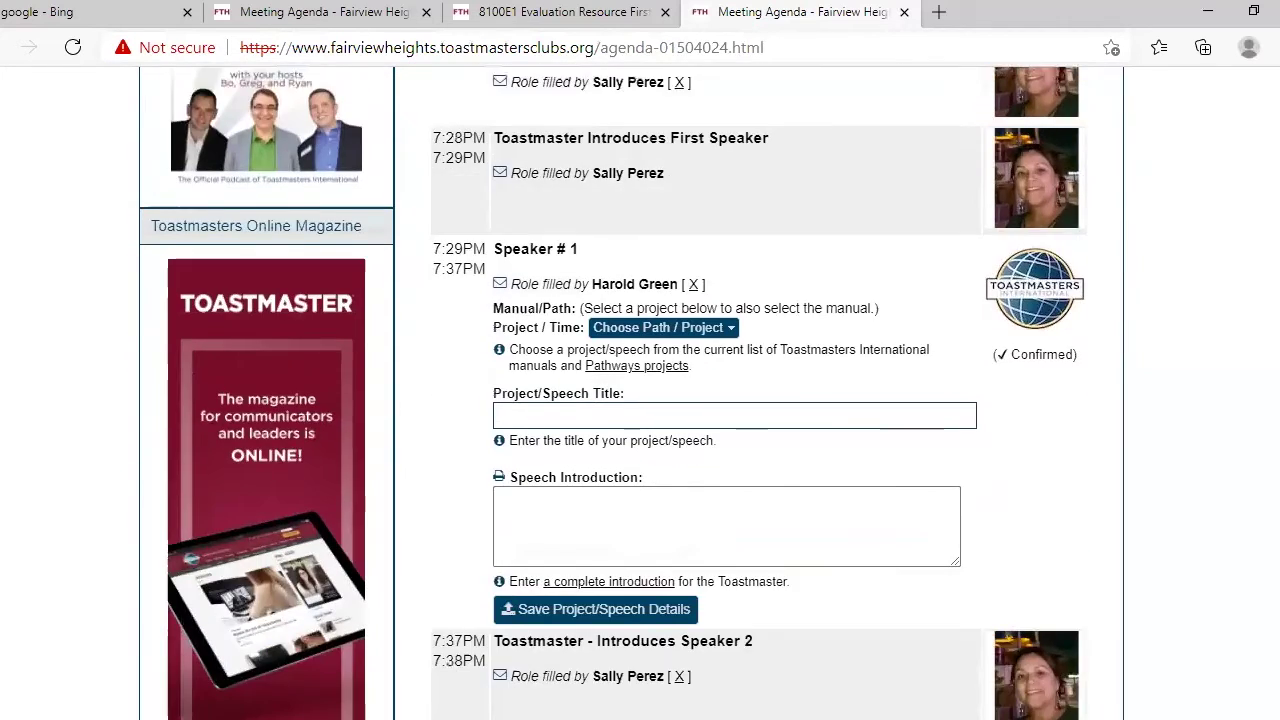
pyautogui.scroll(-10, 632, 400)
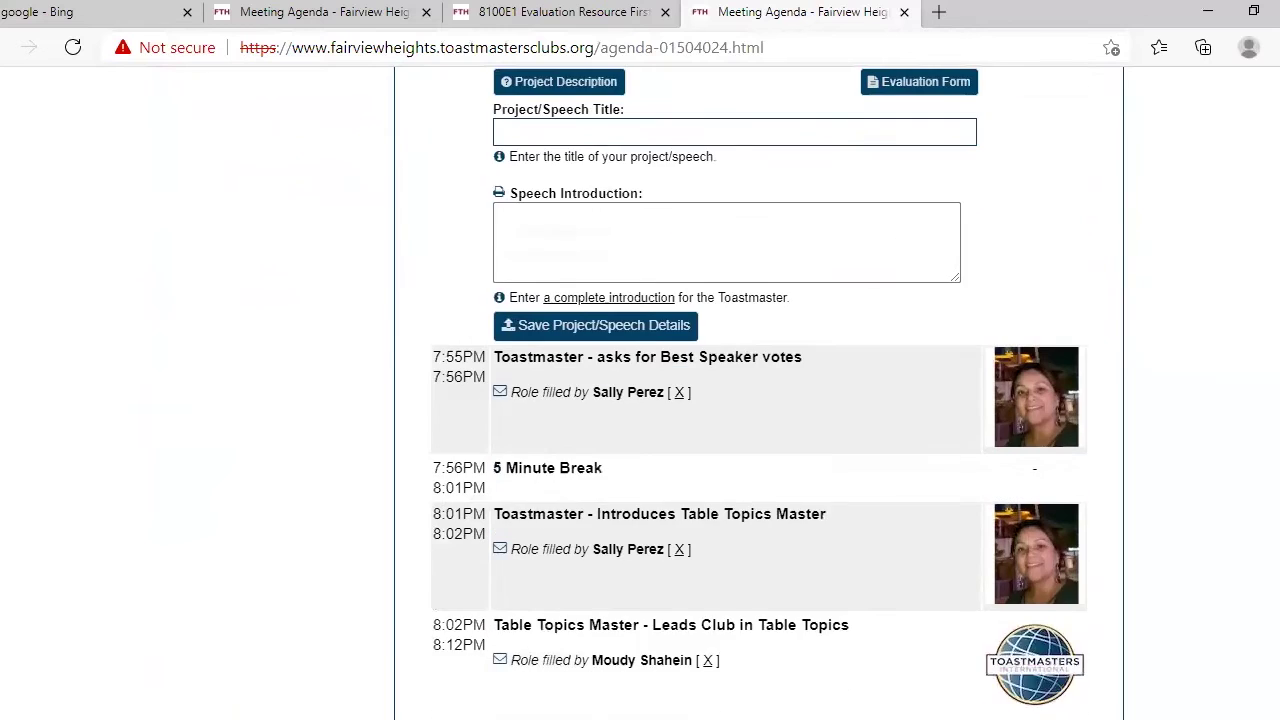
pyautogui.scroll(-5, 760, 400)
pyautogui.scroll(-1, 760, 400)
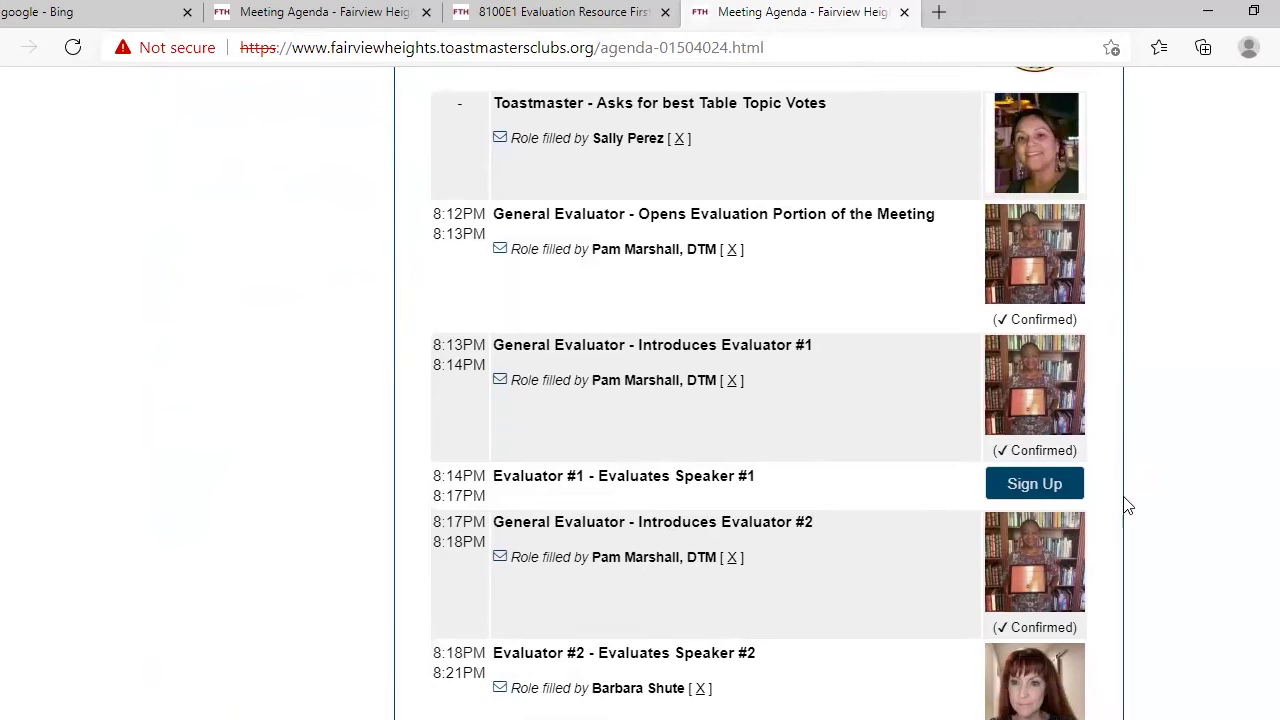
pyautogui.scroll(-8, 759, 392)
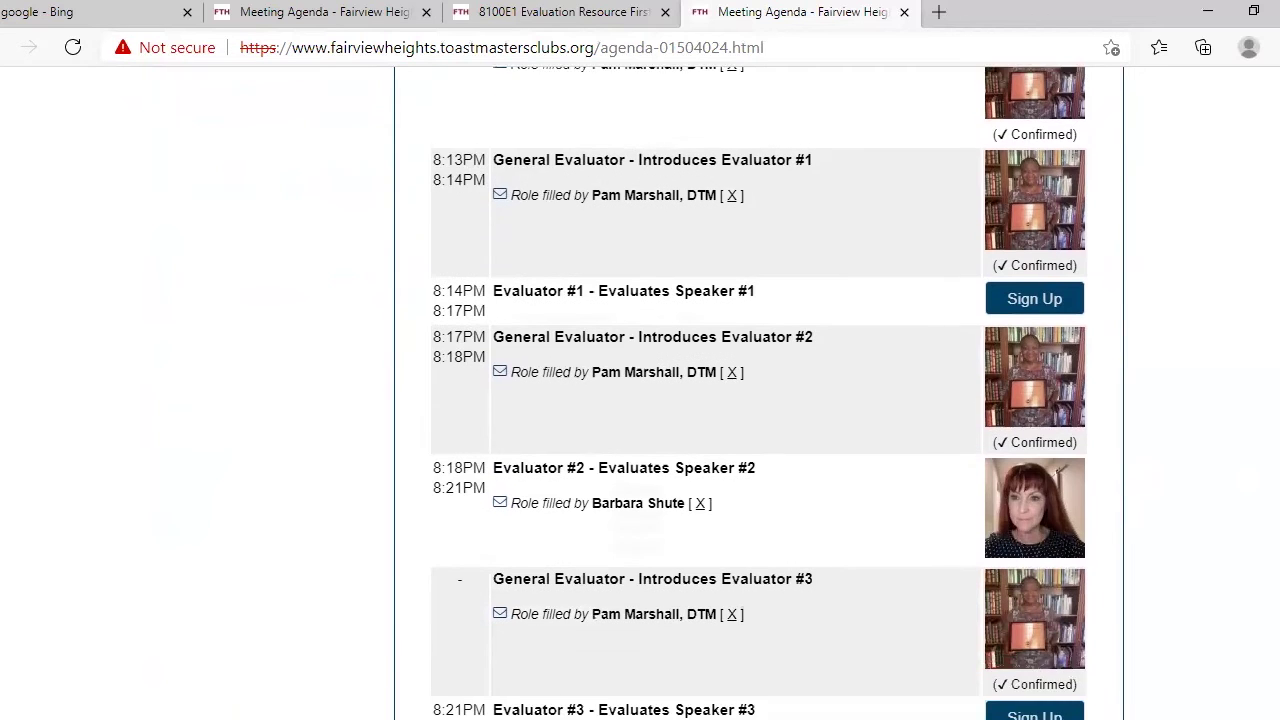
pyautogui.scroll(-3, 759, 392)
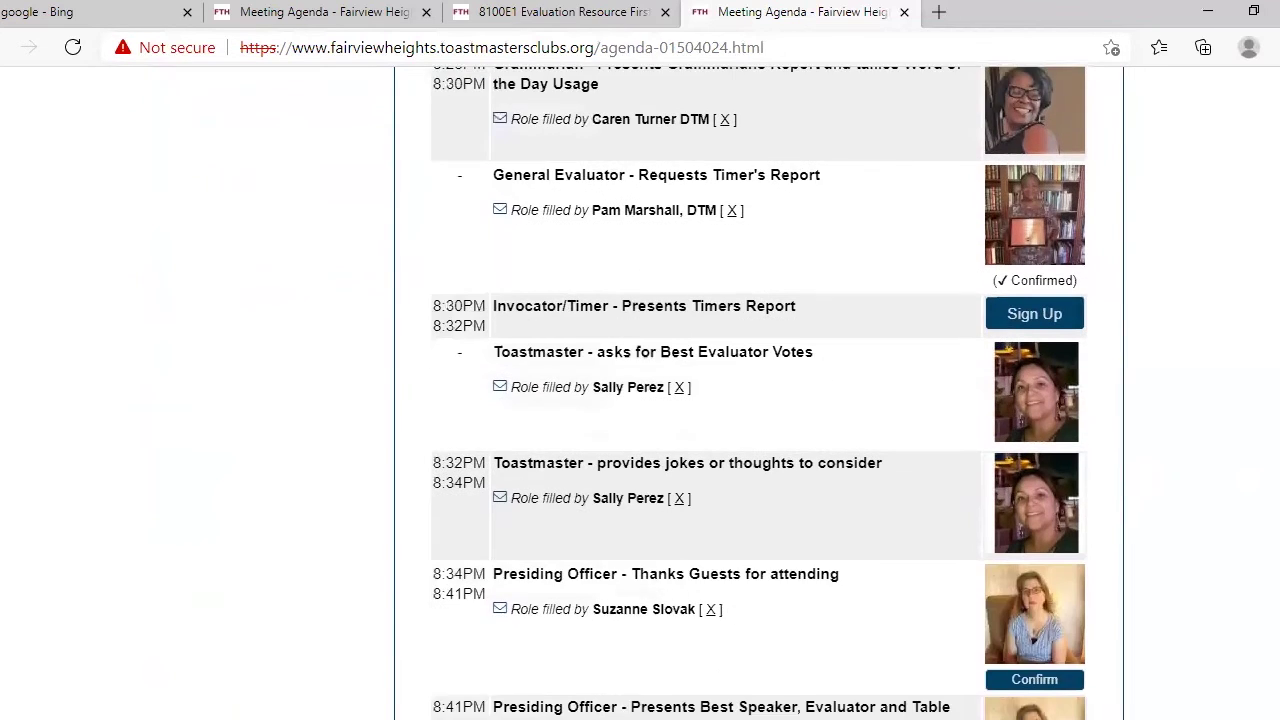
pyautogui.scroll(-5, 759, 392)
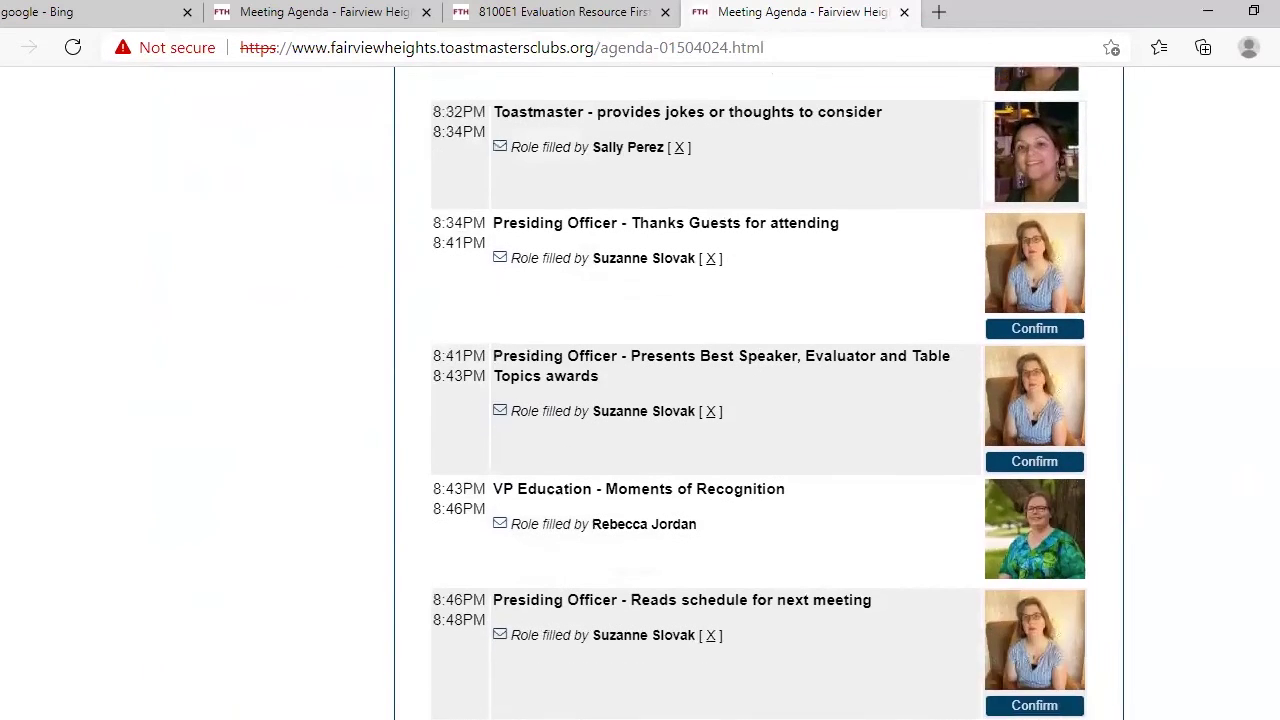
pyautogui.scroll(-3, 759, 392)
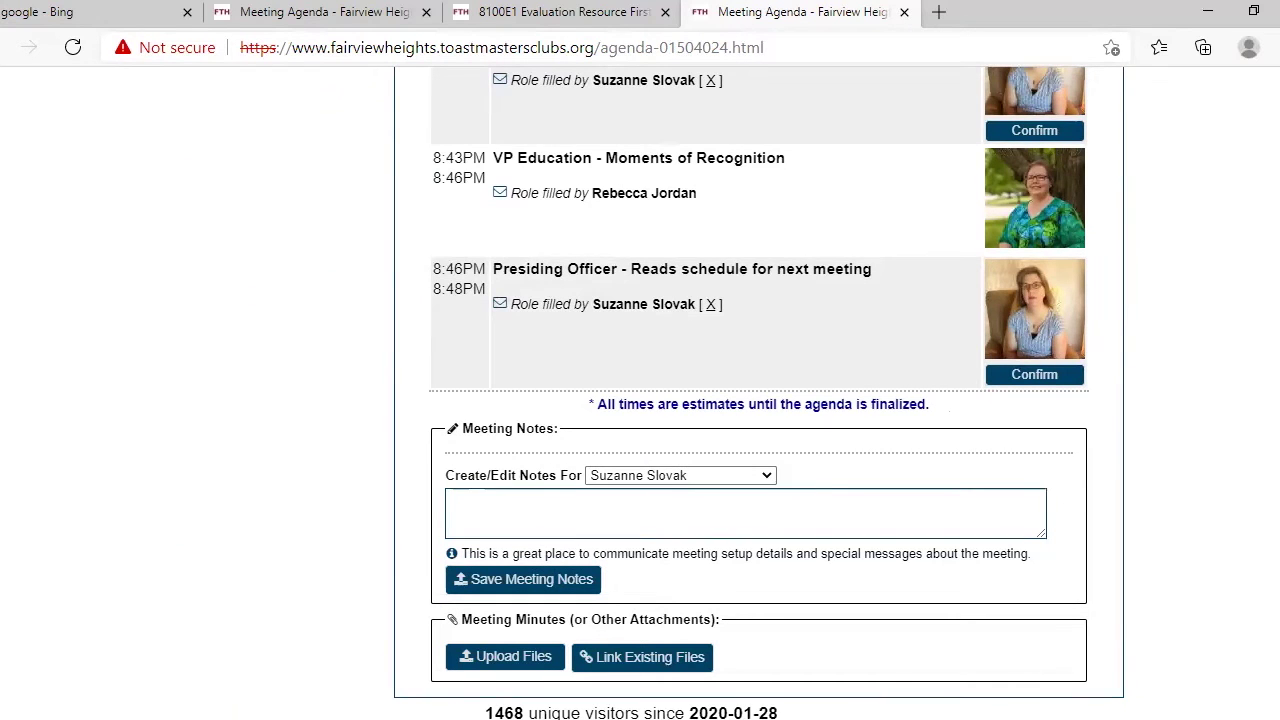
# - Recheck the Speaker #1 and #2 entries in the February 9 agenda and find its print option
pyautogui.scroll(20, 759, 393)
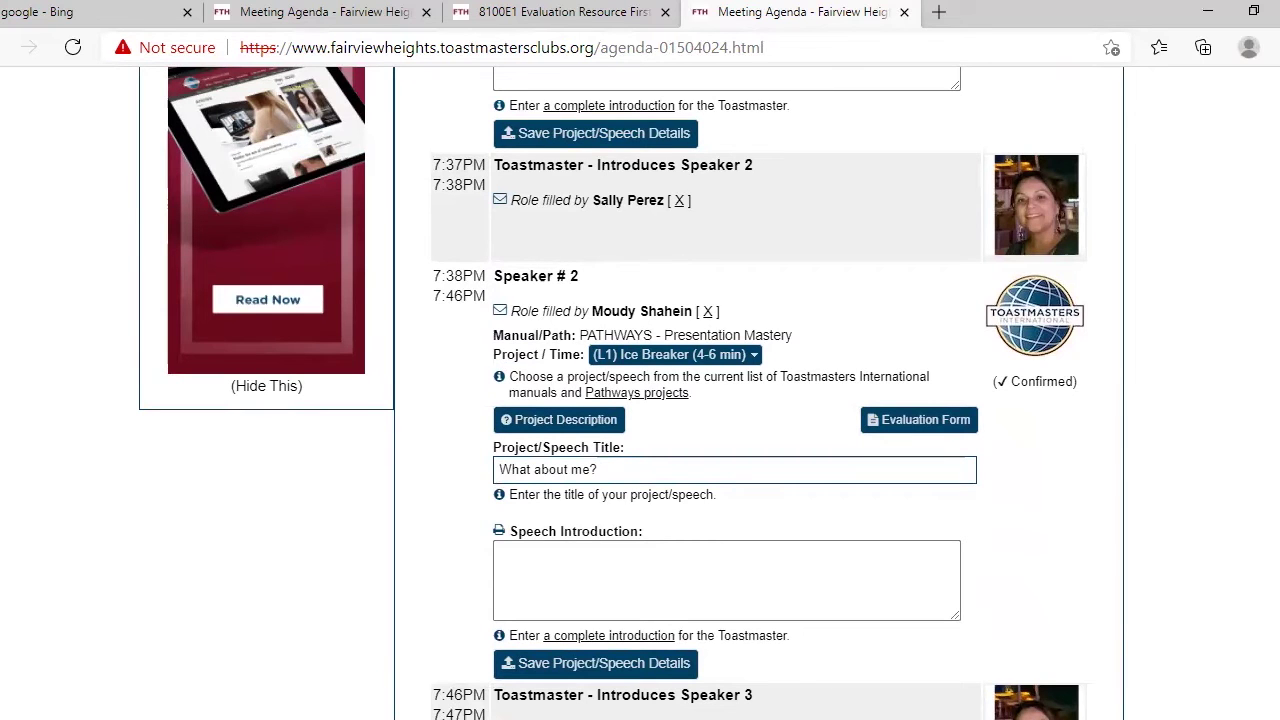
pyautogui.scroll(5, 640, 400)
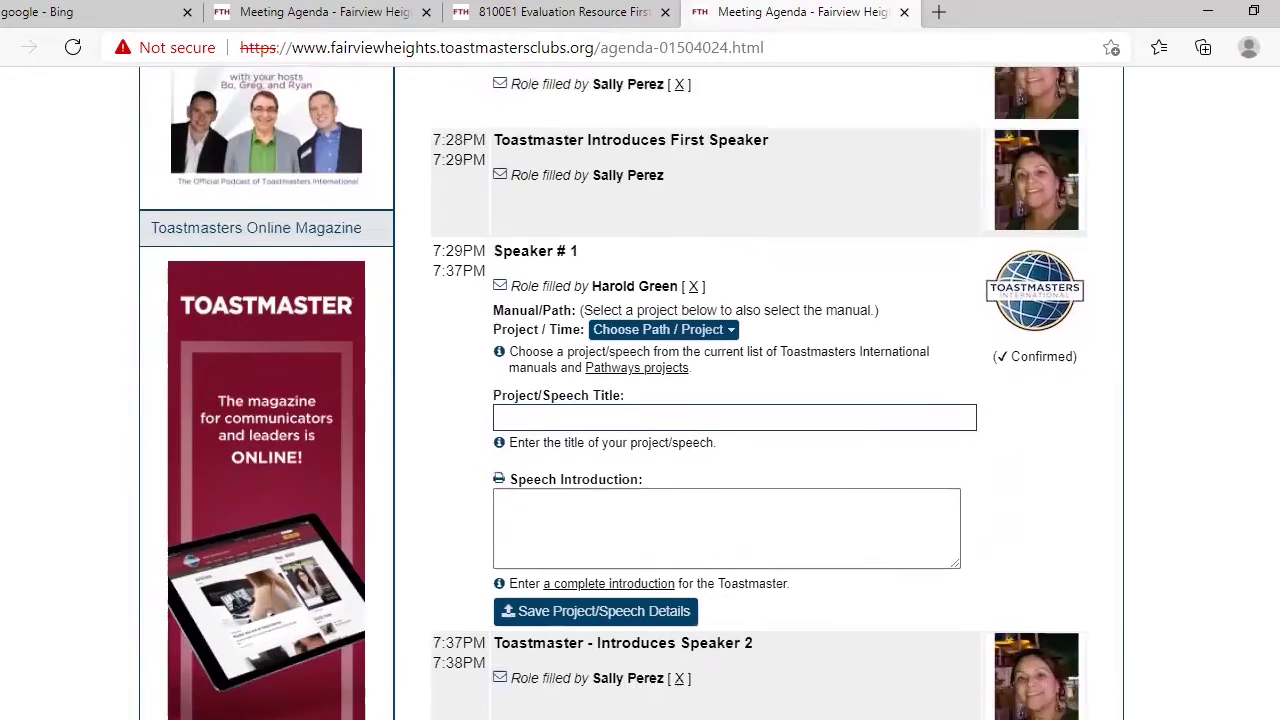
pyautogui.scroll(-1, 640, 400)
pyautogui.scroll(2, 640, 400)
pyautogui.scroll(15, 1272, 98)
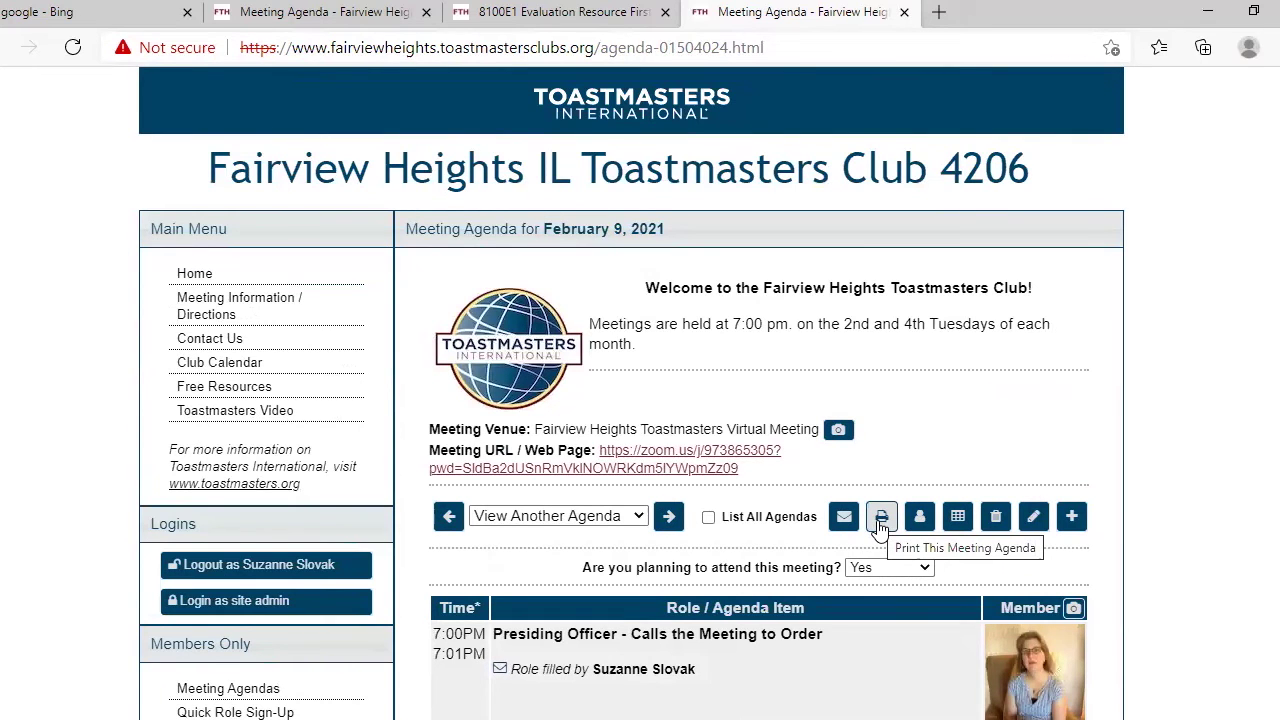
# - Review the February 9 agenda's role assignments from the opening items through Table Topics, and return to the attendance question
pyautogui.scroll(-5, 465, 130)
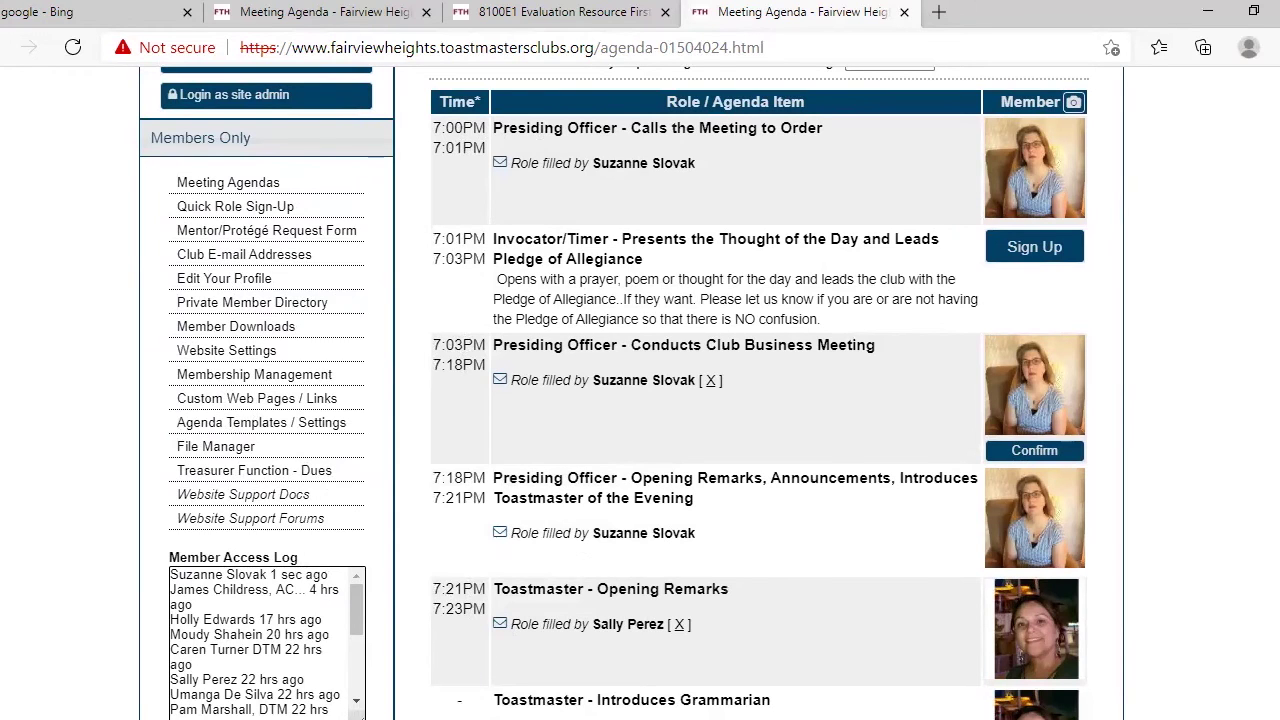
pyautogui.scroll(-5, 760, 400)
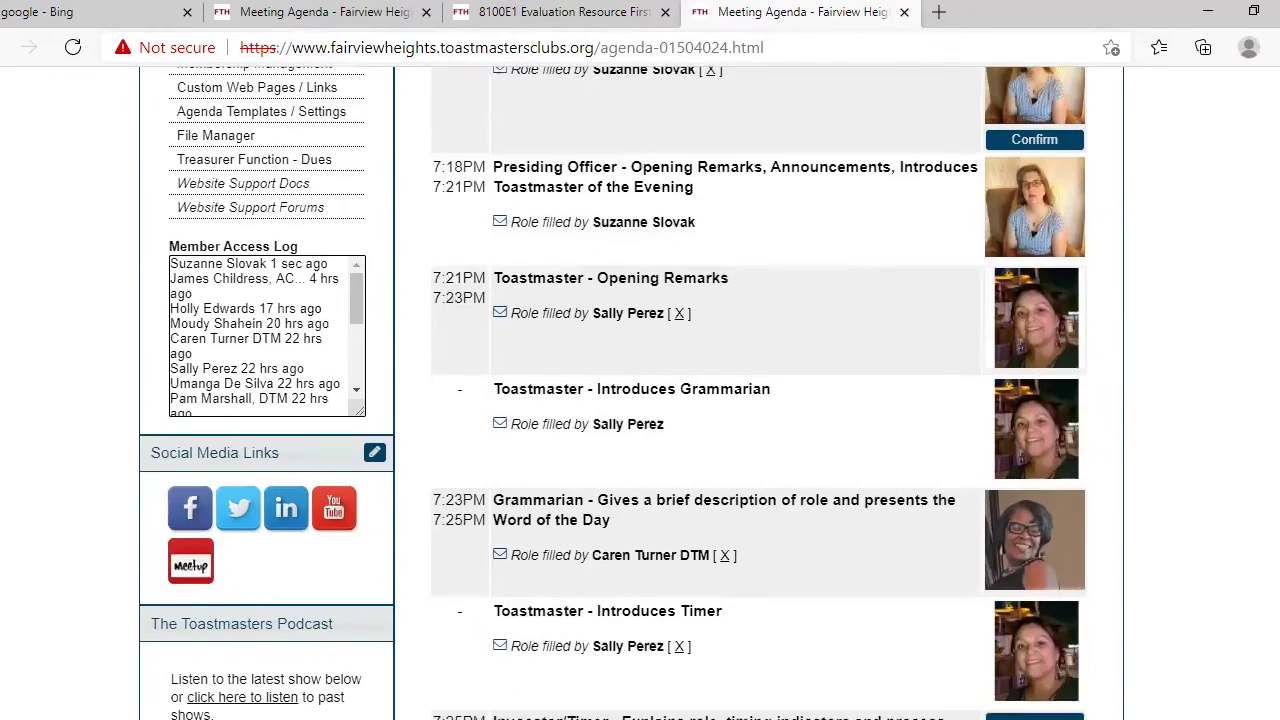
pyautogui.scroll(-3, 760, 400)
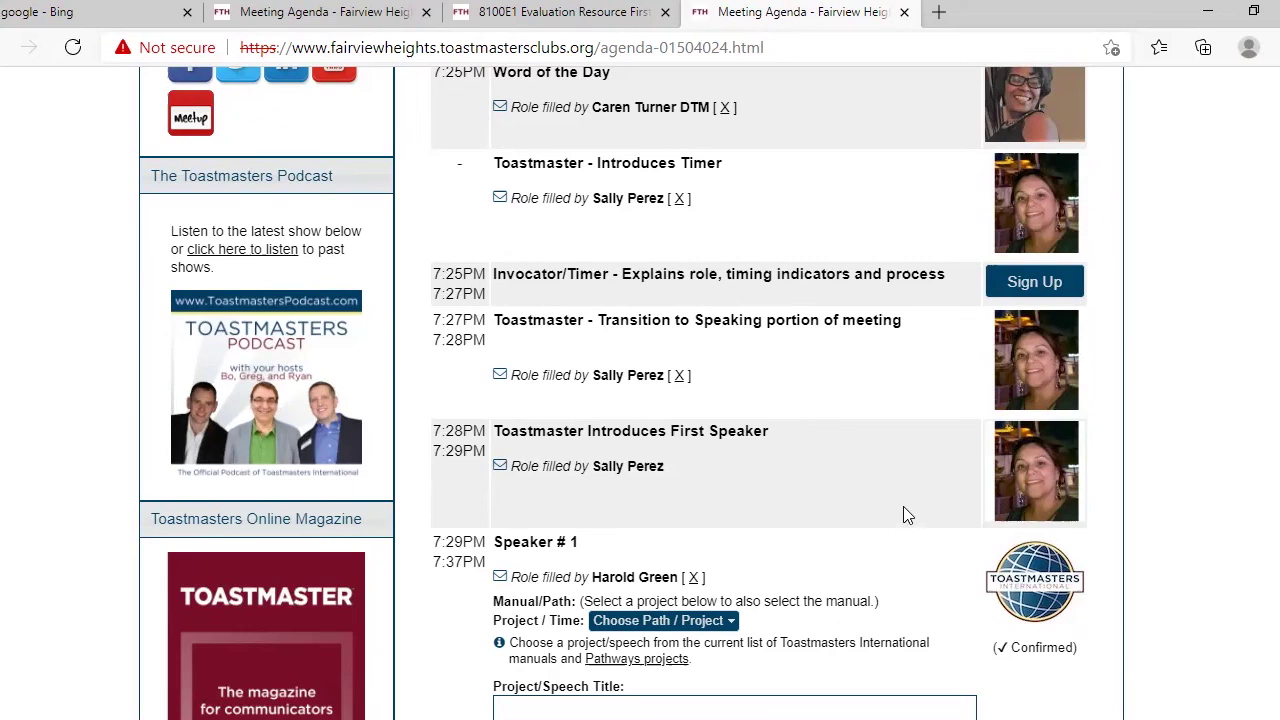
pyautogui.scroll(-13, 760, 400)
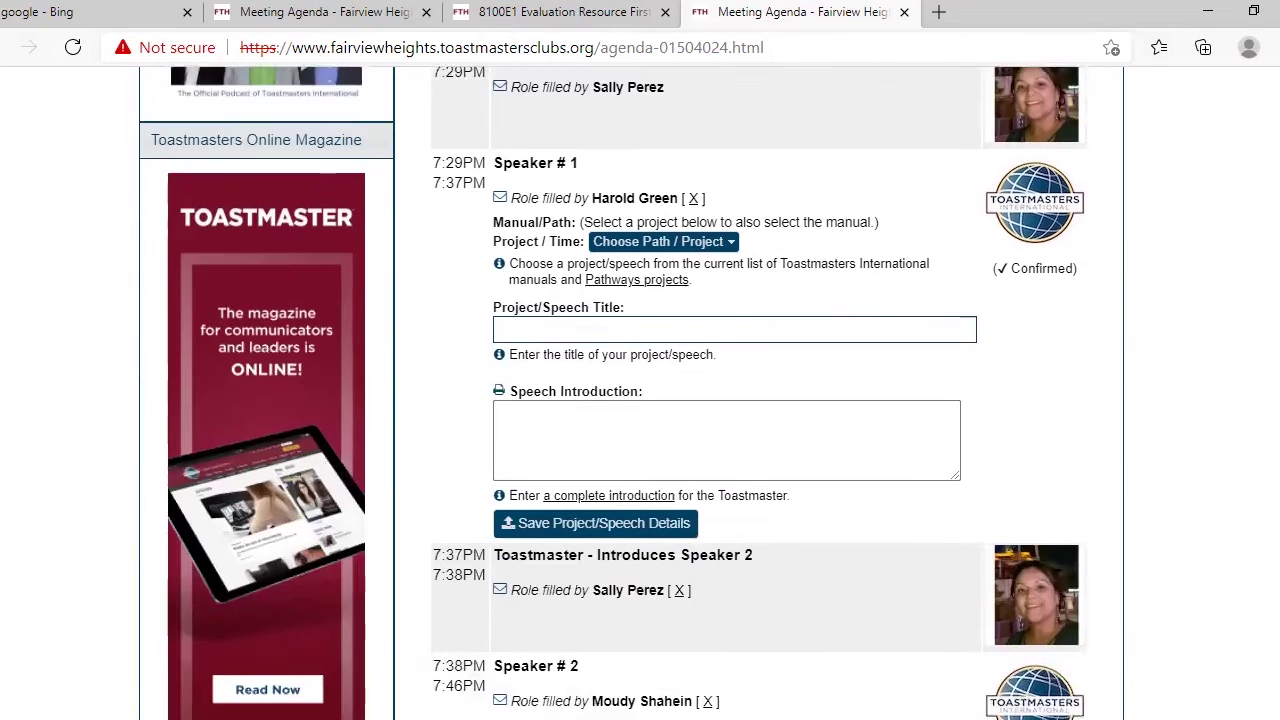
pyautogui.scroll(-4, 760, 400)
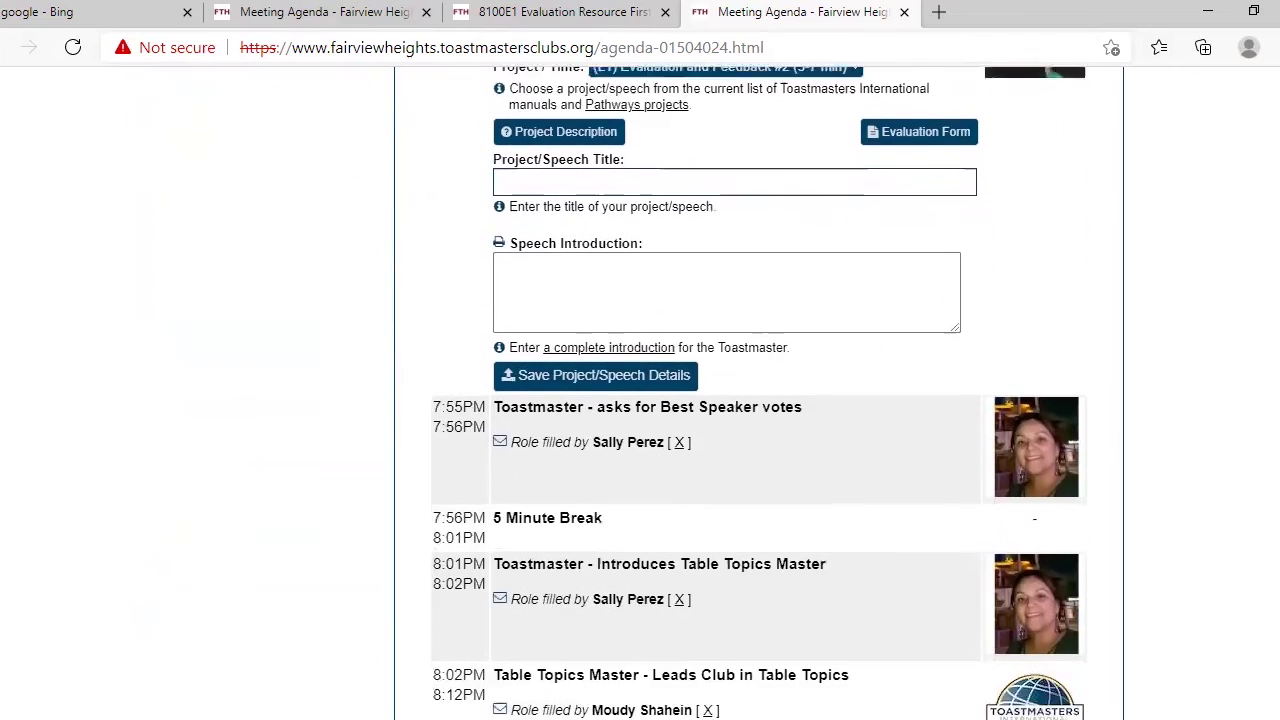
pyautogui.scroll(20, 760, 400)
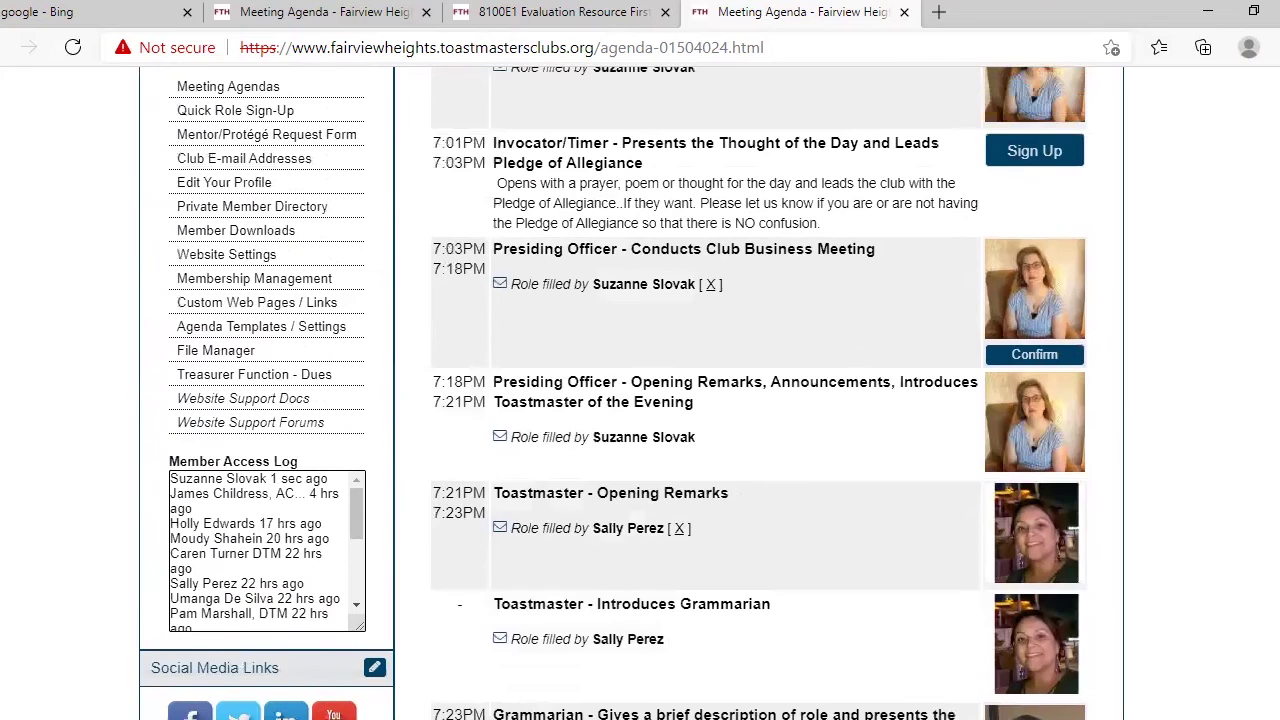
pyautogui.scroll(4, 760, 400)
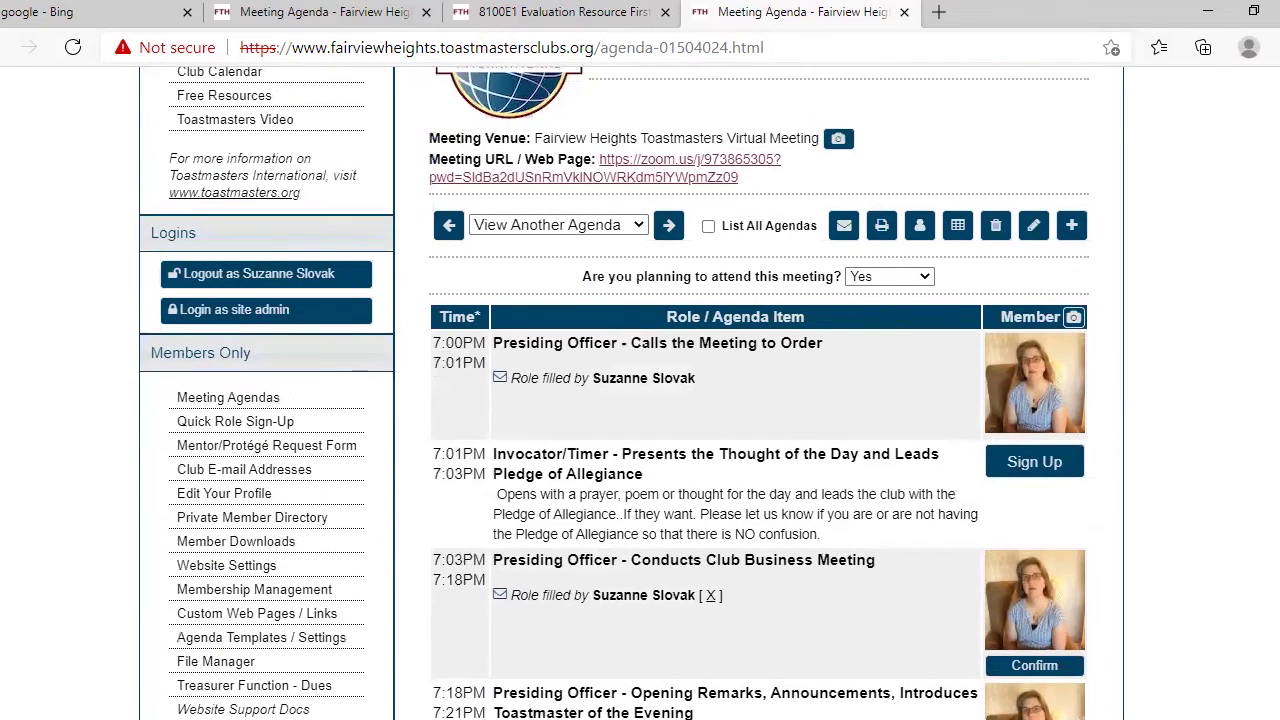